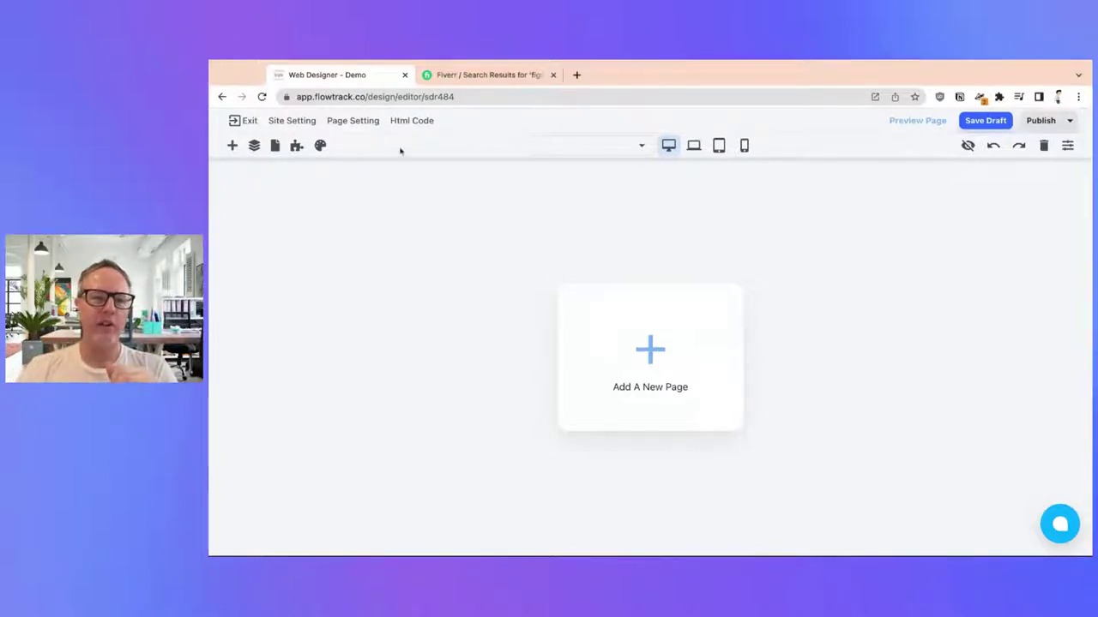
# Step: Return to the figma results under $10 and browse the $5–$10 web and mobile UI/UX gigs
pyautogui.click(469, 77)
pyautogui.scroll(-5, 600, 237)
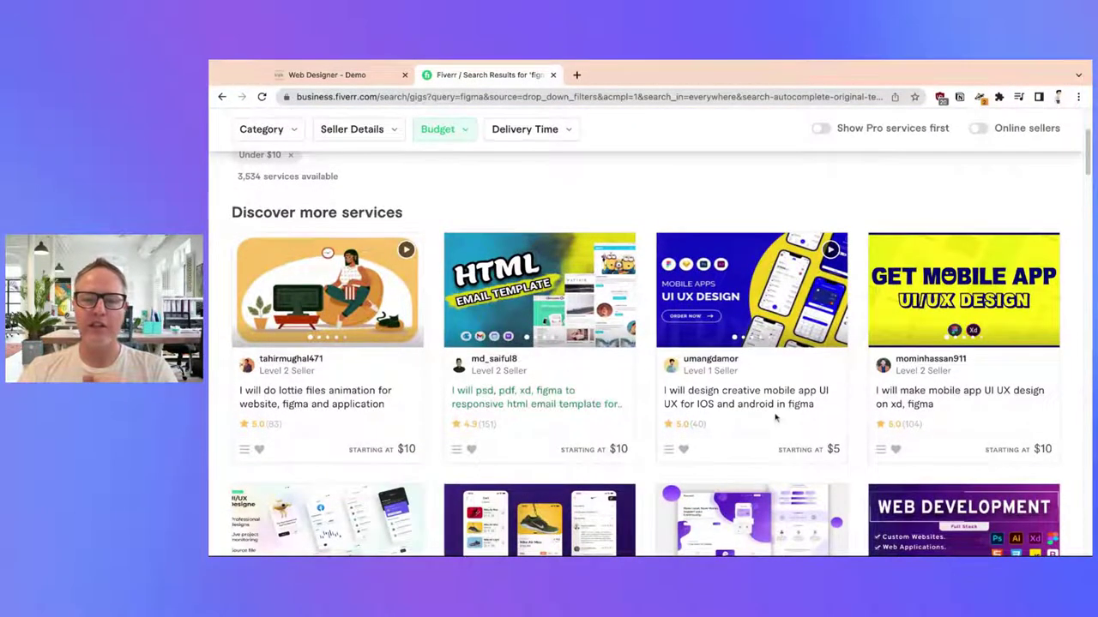
pyautogui.scroll(-1, 745, 377)
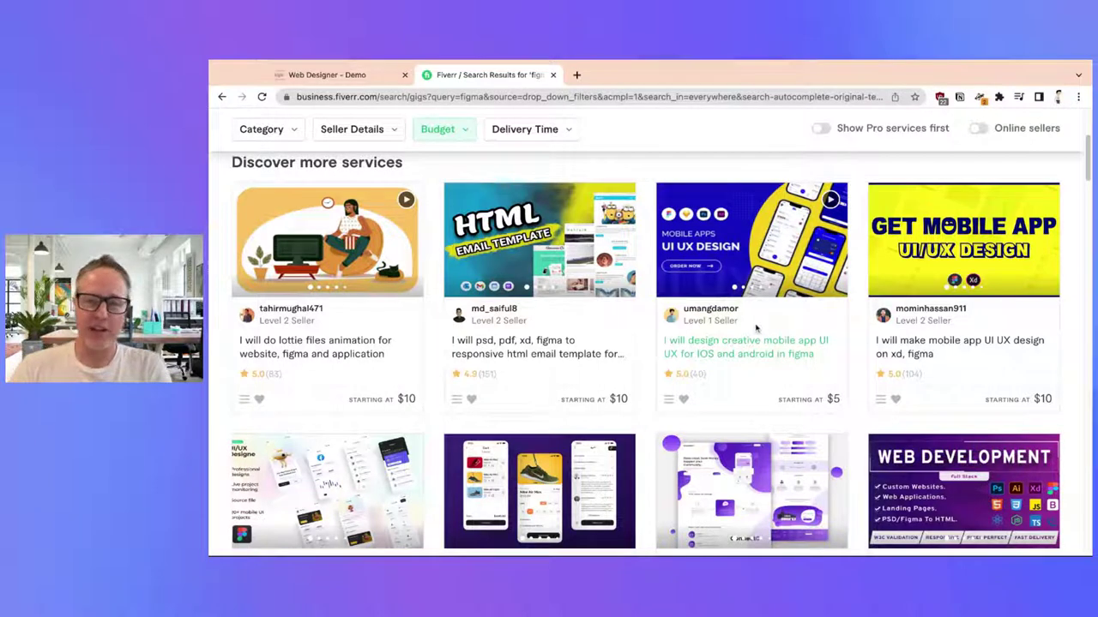
pyautogui.scroll(-3, 756, 327)
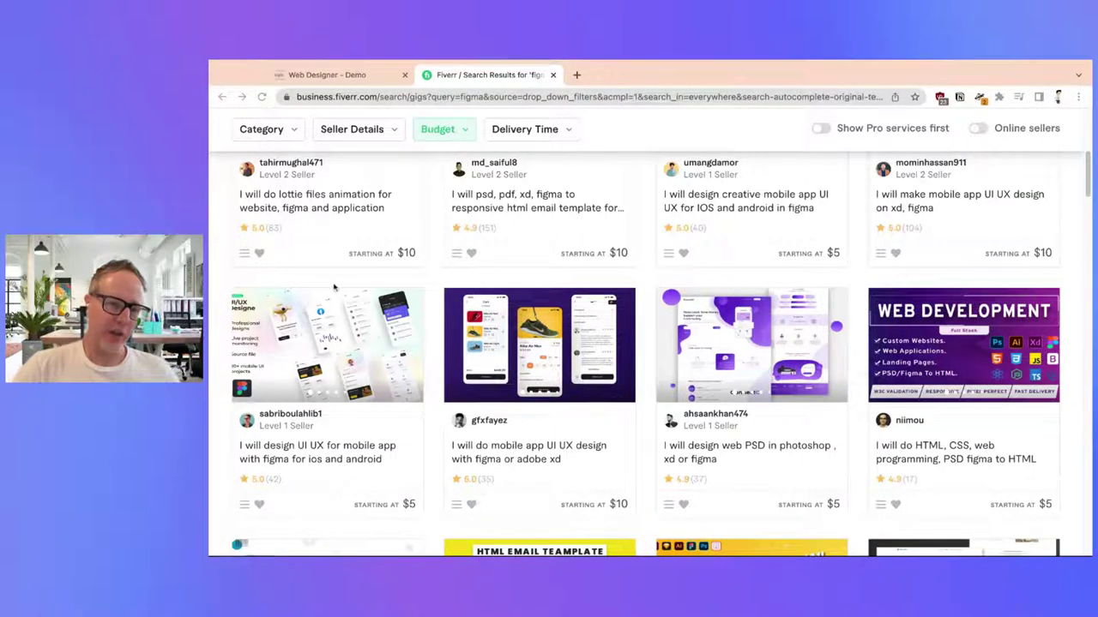
pyautogui.scroll(10, 348, 355)
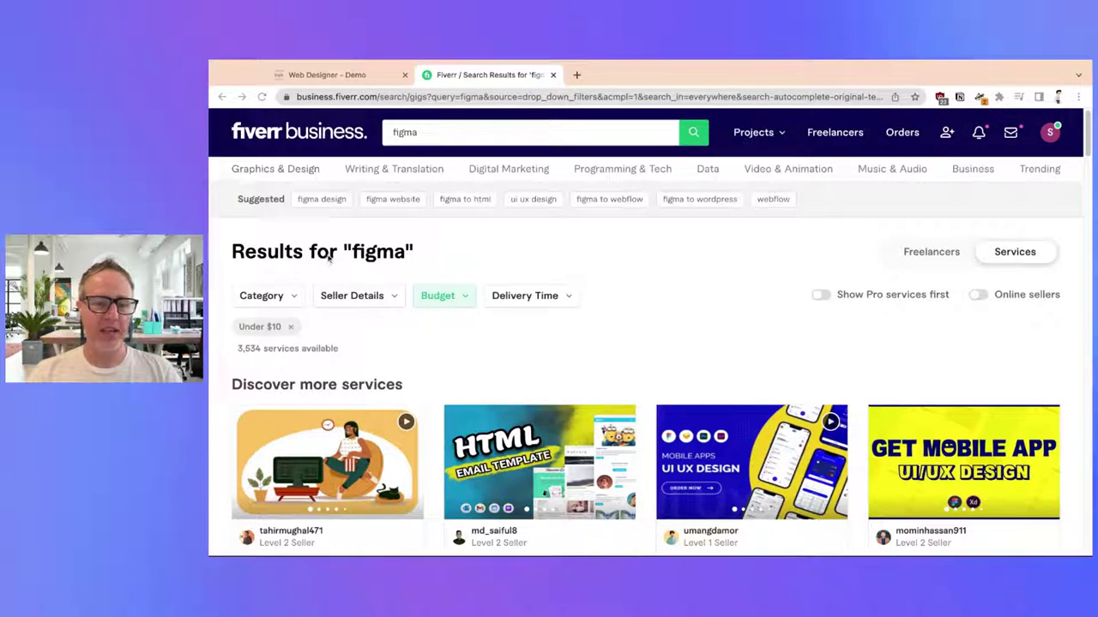
pyautogui.doubleClick(374, 254)
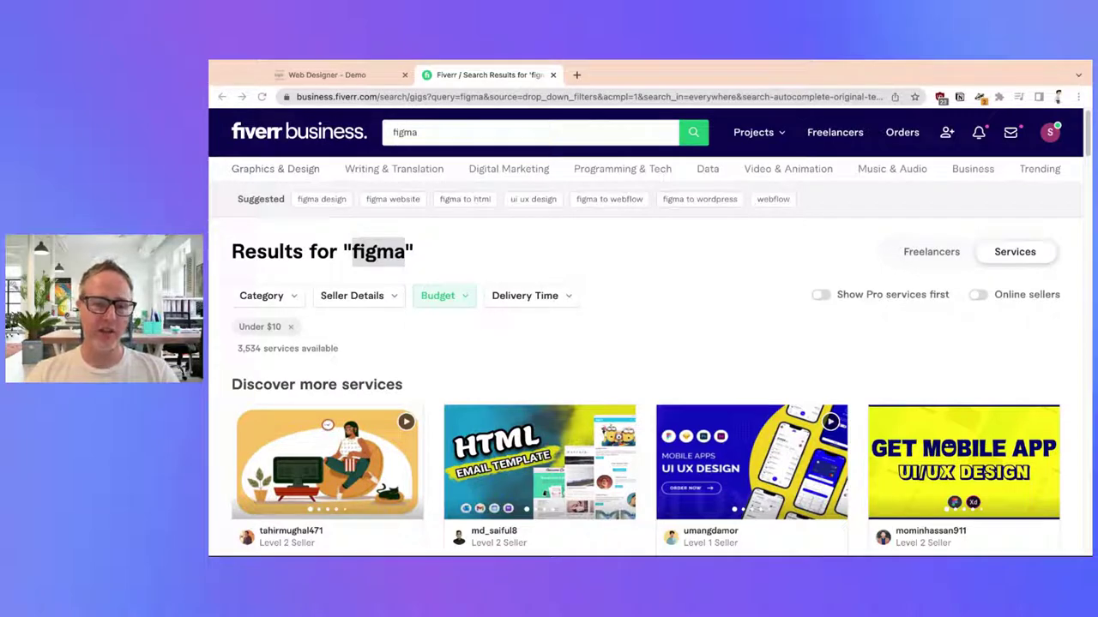
pyautogui.scroll(-1, 410, 279)
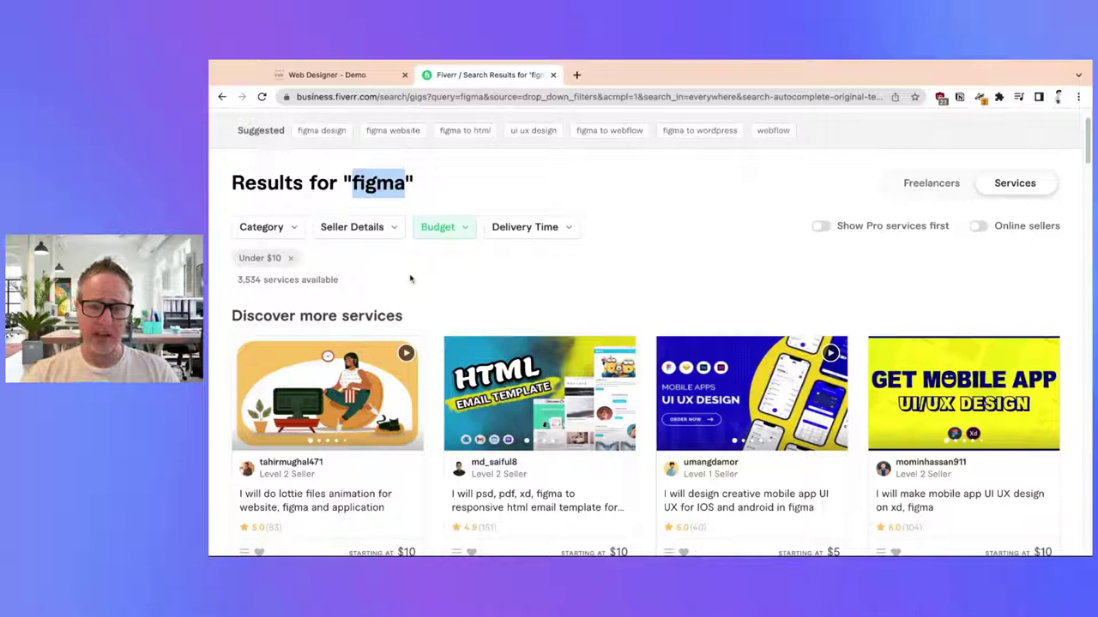
pyautogui.scroll(-1, 410, 279)
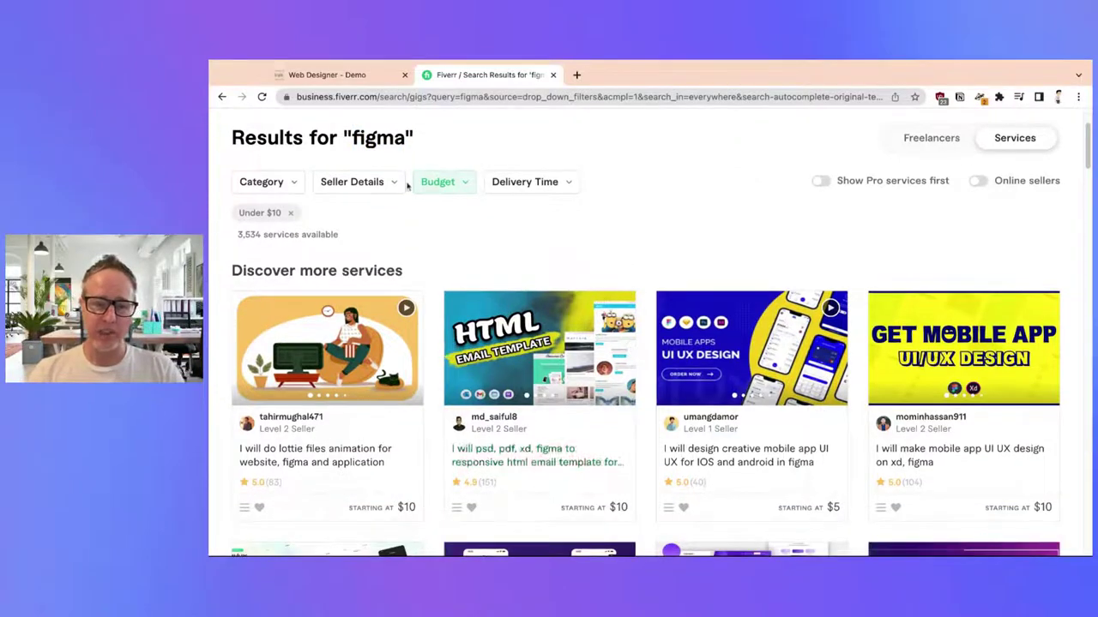
pyautogui.doubleClick(238, 235)
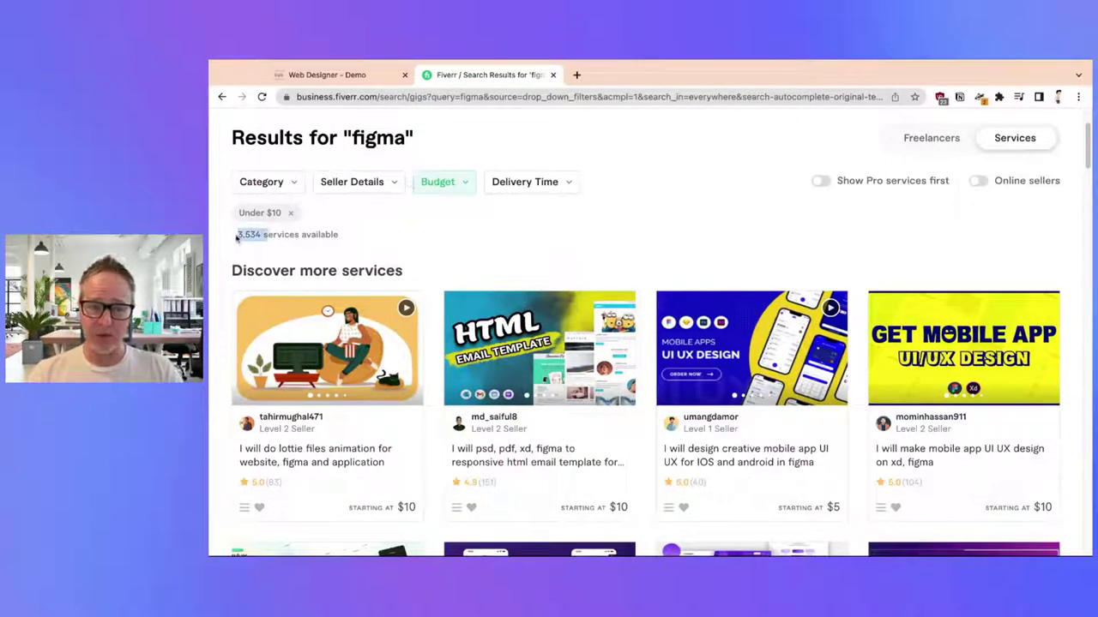
pyautogui.click(594, 60)
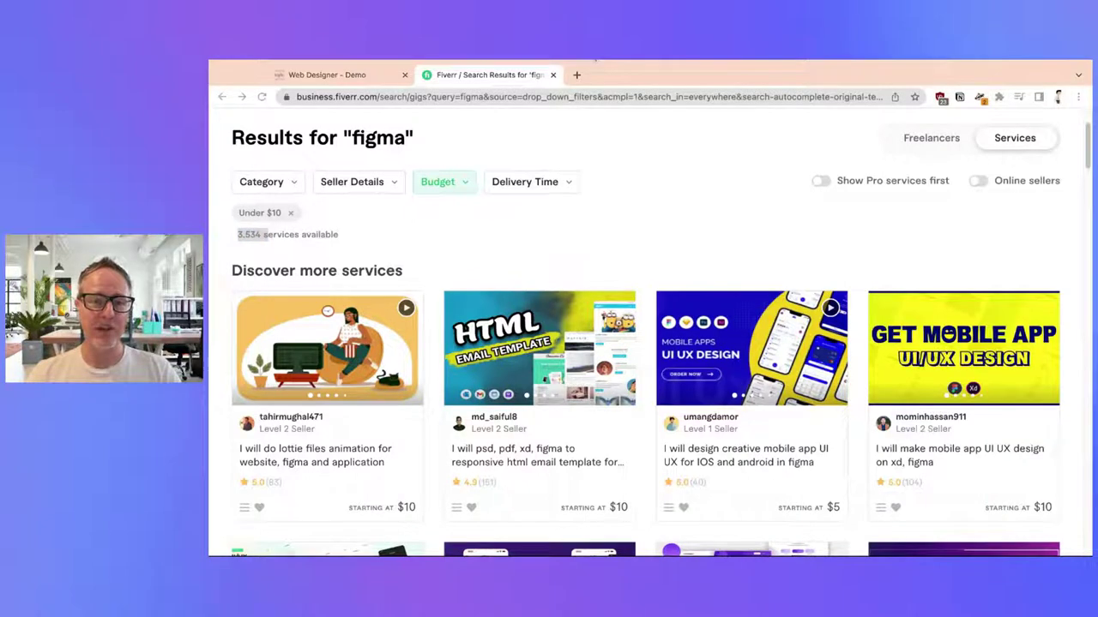
pyautogui.click(352, 233)
# Step: Open the 'design web PSD in photoshop, xd or figma' gig in a background tab
pyautogui.scroll(-1, 667, 313)
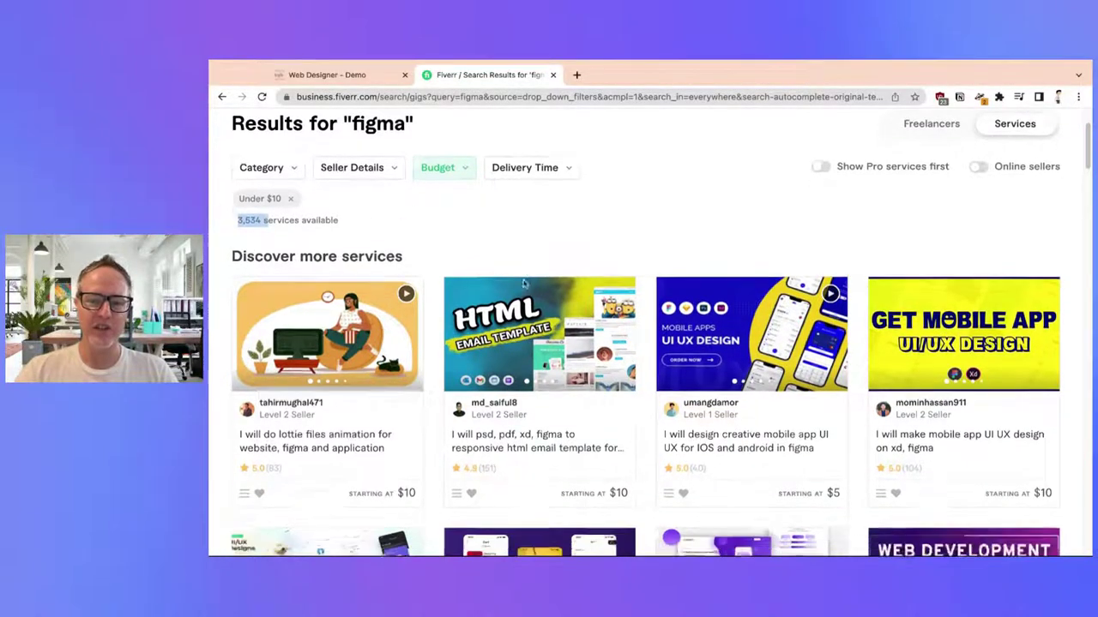
pyautogui.scroll(-1, 766, 343)
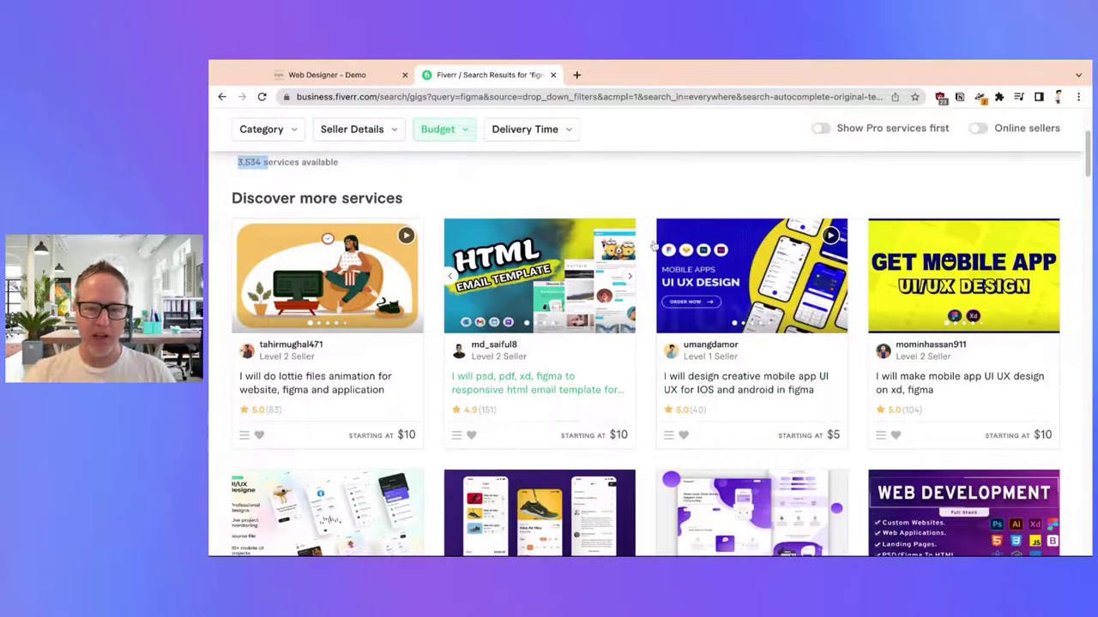
pyautogui.moveTo(732, 417); pyautogui.dragTo(717, 418)
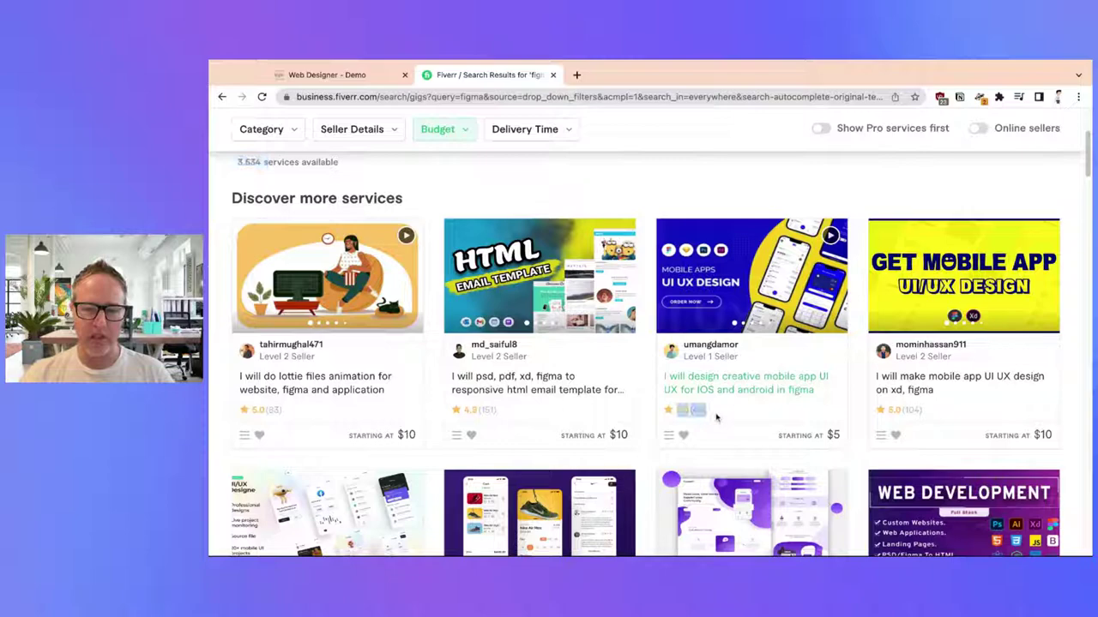
pyautogui.click(717, 418)
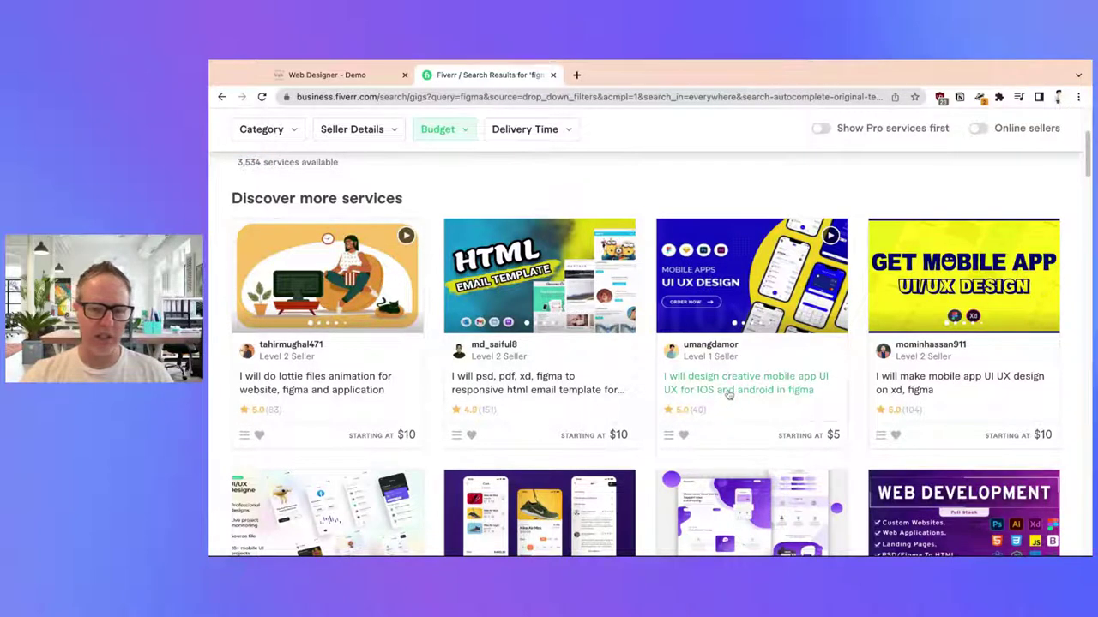
pyautogui.scroll(-3, 727, 393)
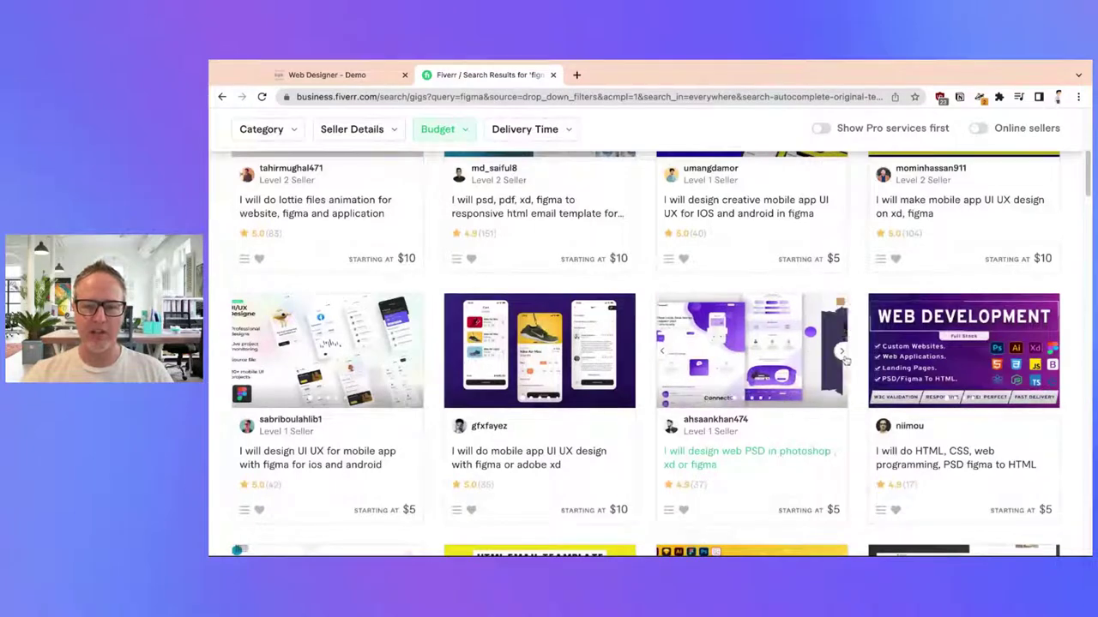
pyautogui.keyDown('super'); pyautogui.click(710, 450); pyautogui.keyUp('super')
# Step: Preview the web UI design gig's images and open it in a background tab
pyautogui.scroll(-3, 888, 433)
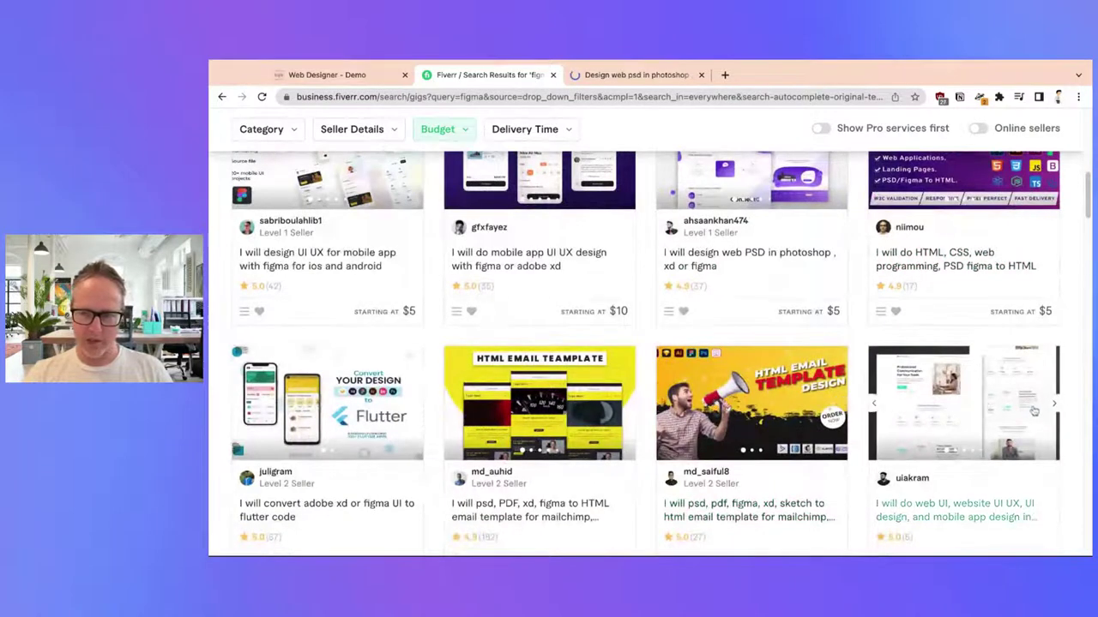
pyautogui.click(1050, 410)
pyautogui.click(1050, 410)
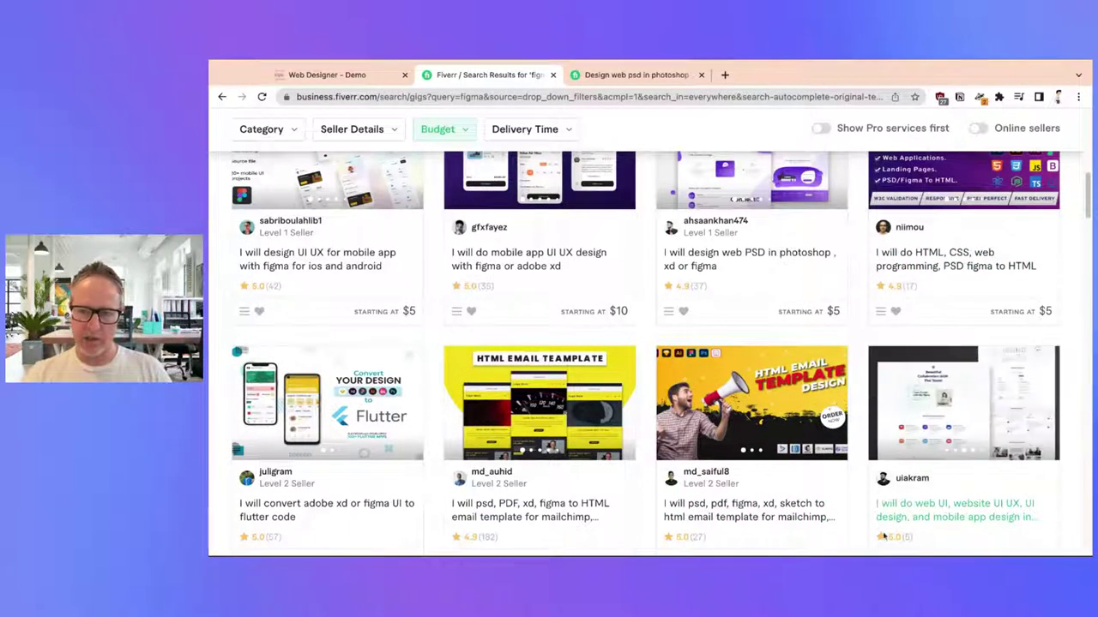
pyautogui.keyDown('super'); pyautogui.click(923, 512); pyautogui.keyUp('super')
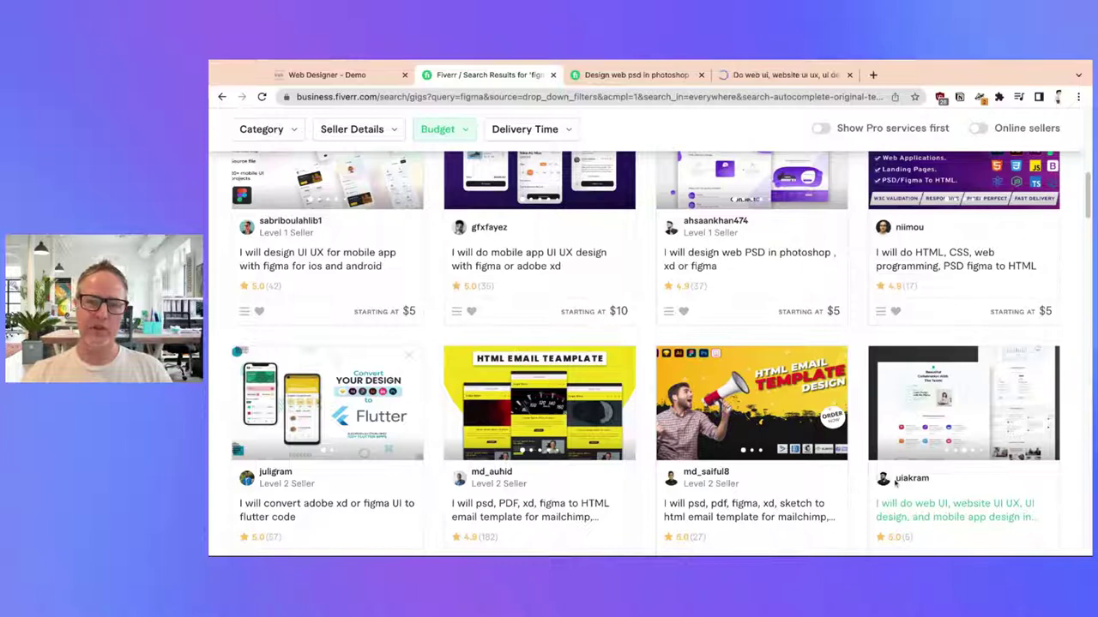
# Step: Preview the PSD to HTML bootstrap conversion gig and open it in a background tab
pyautogui.scroll(-2, 894, 485)
pyautogui.scroll(-3, 894, 485)
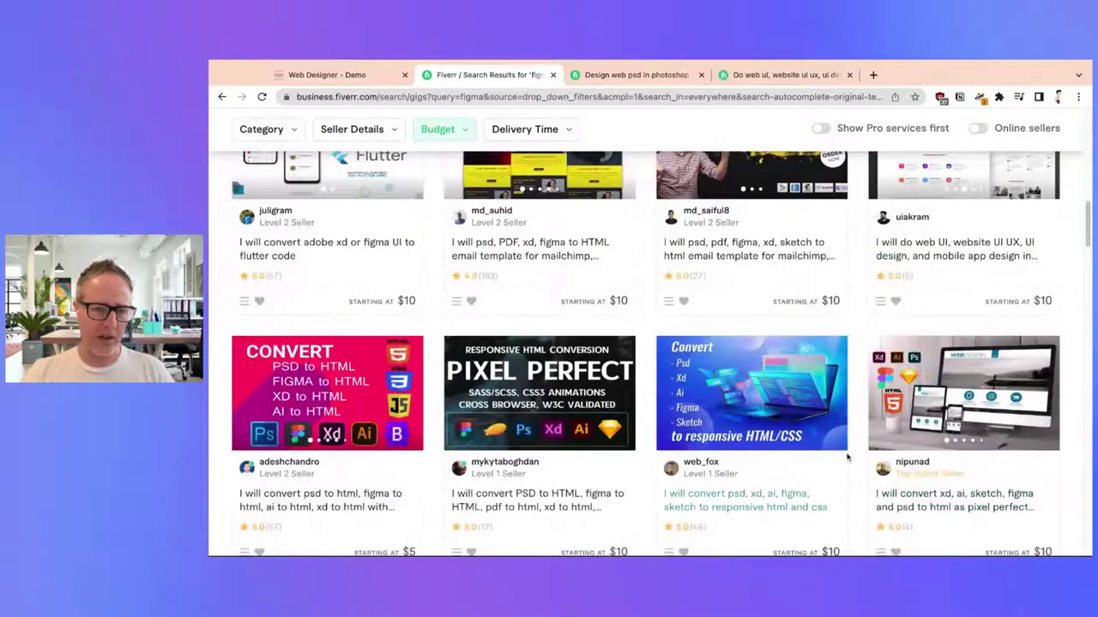
pyautogui.scroll(-1, 847, 457)
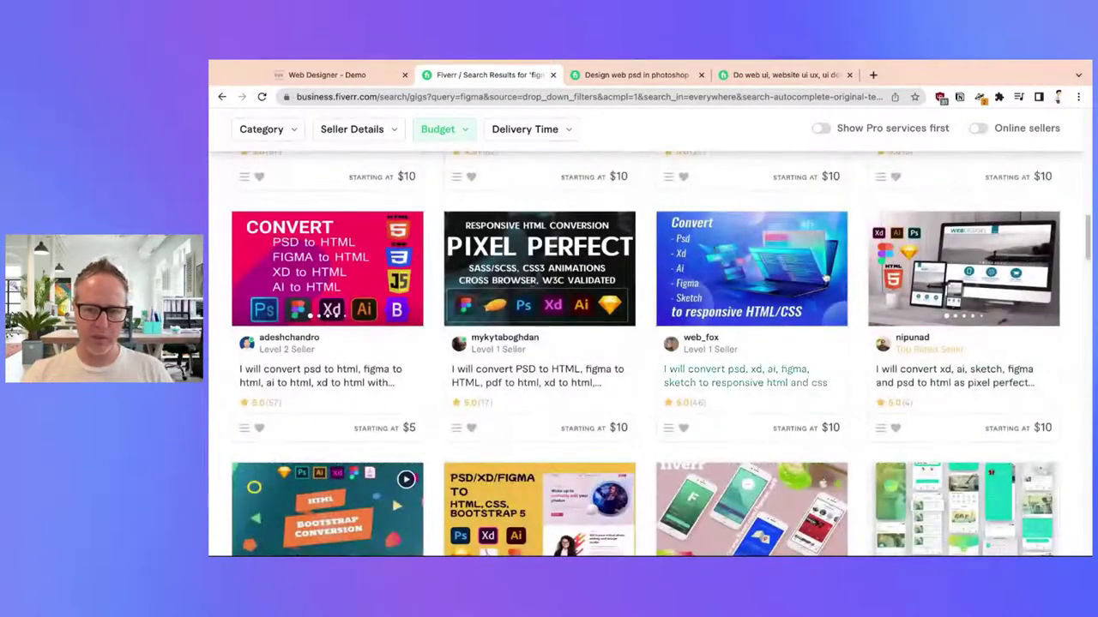
pyautogui.scroll(-3, 821, 364)
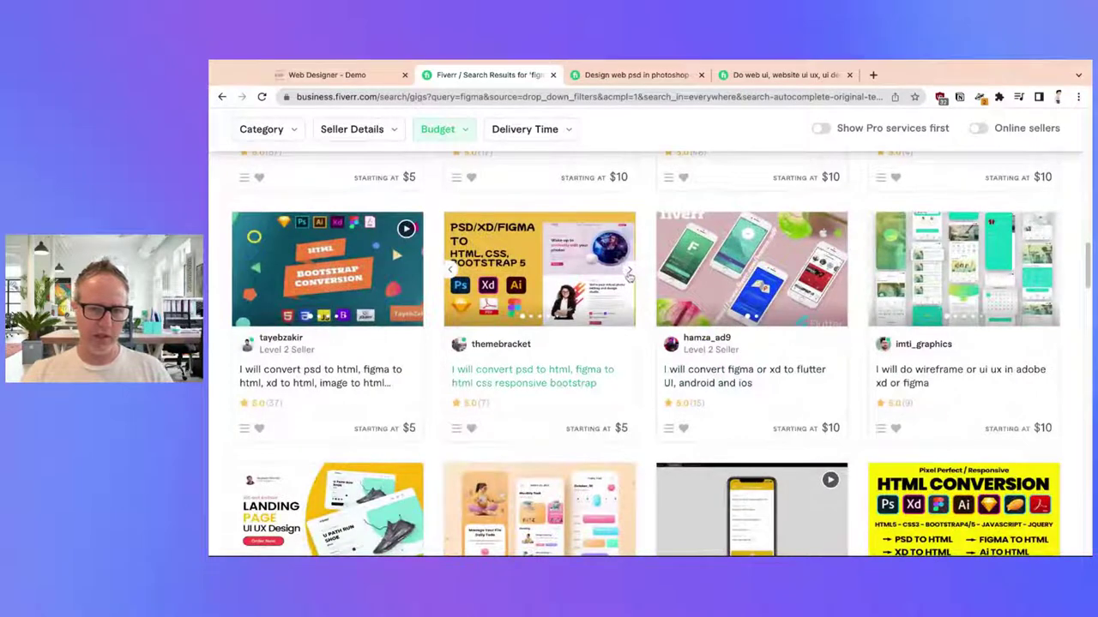
pyautogui.click(628, 273)
pyautogui.click(628, 273)
pyautogui.click(629, 273)
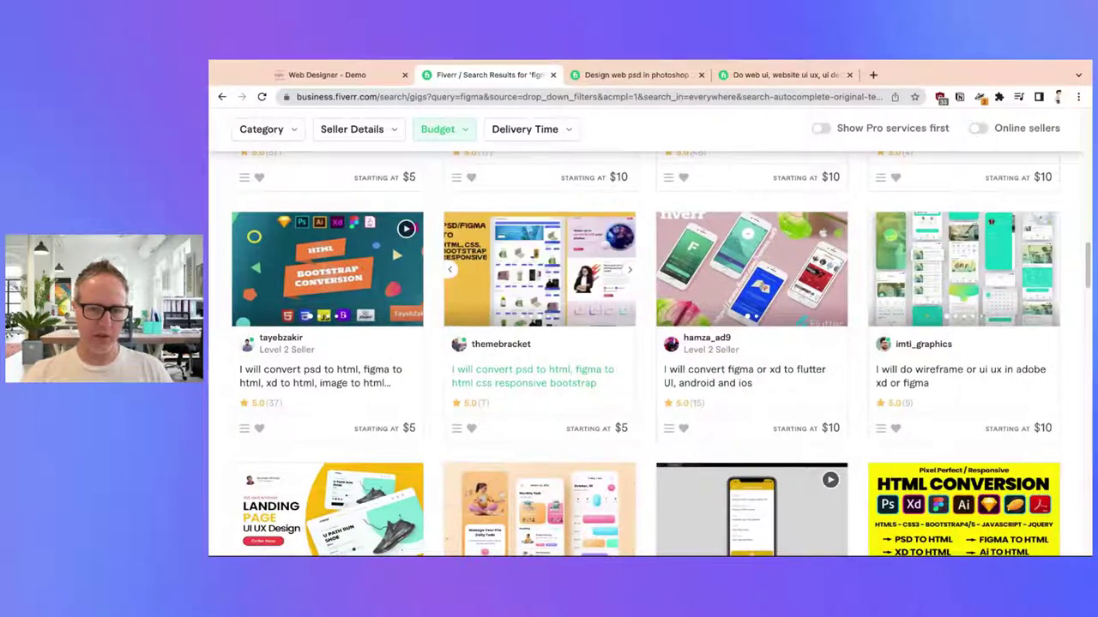
pyautogui.click(629, 271)
pyautogui.middleClick(548, 375)
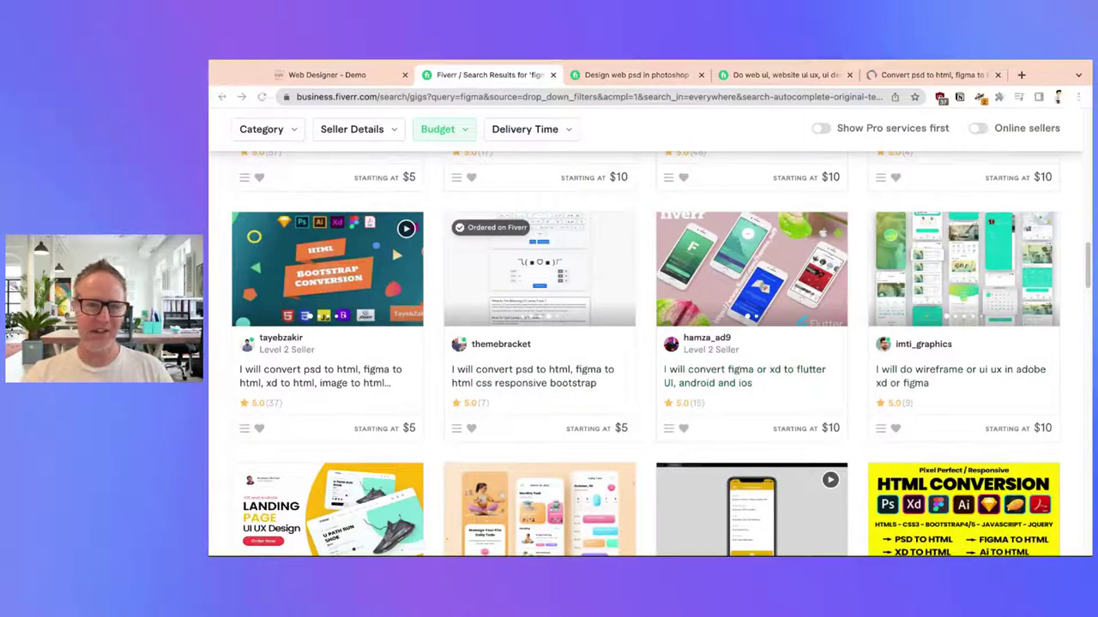
# Step: Open the modern landing page gig in a new tab, then bring up the web PSD gig
pyautogui.click(230, 218)
pyautogui.scroll(-2, 426, 336)
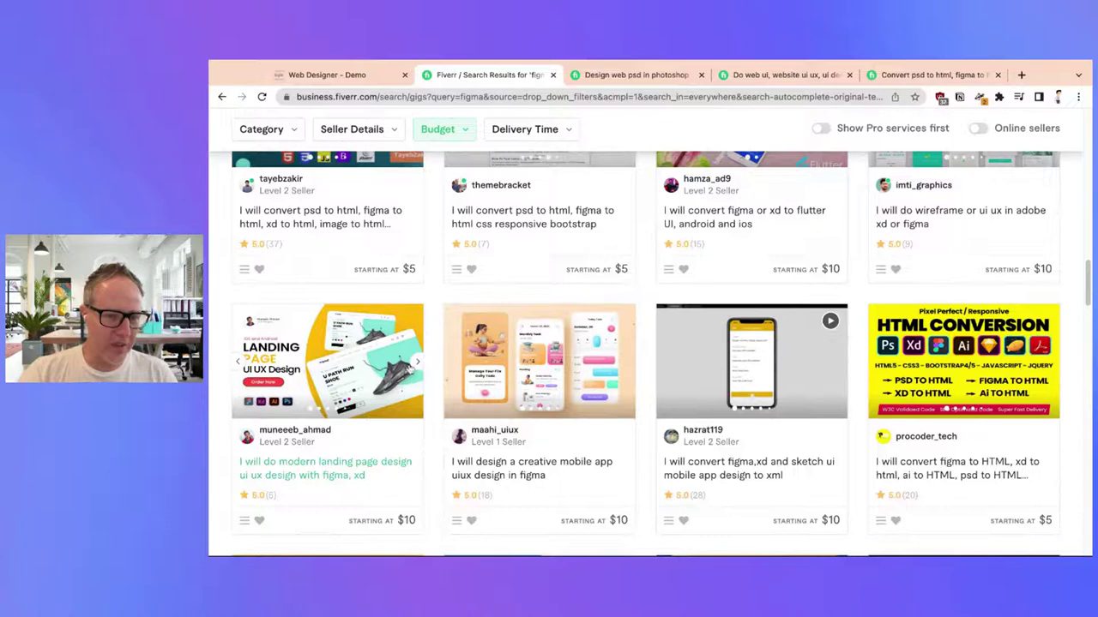
pyautogui.click(420, 364)
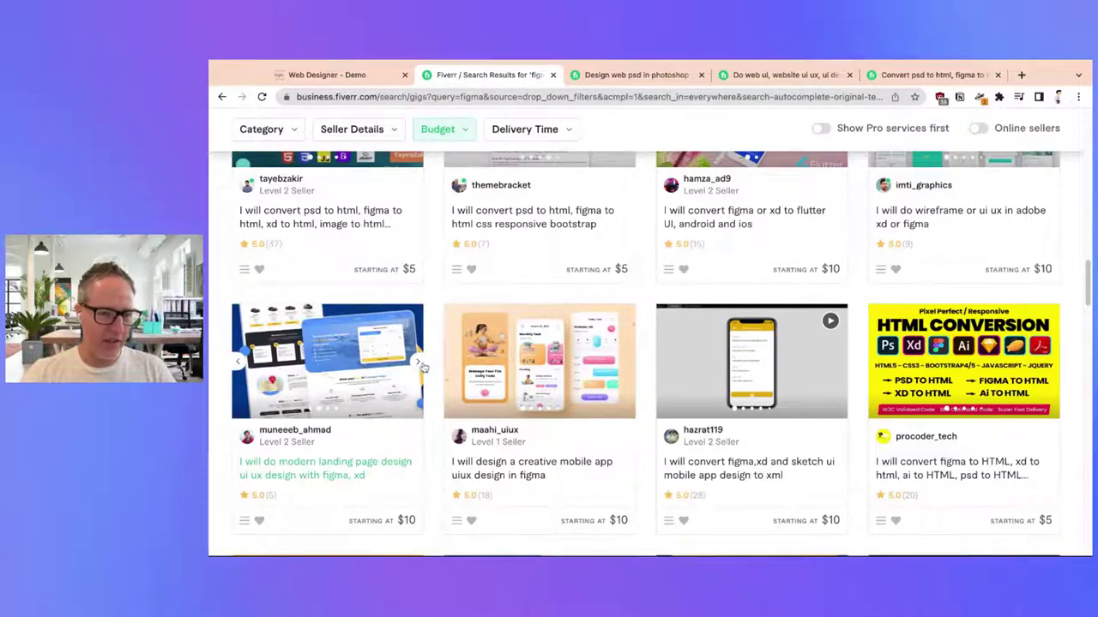
pyautogui.click(337, 480)
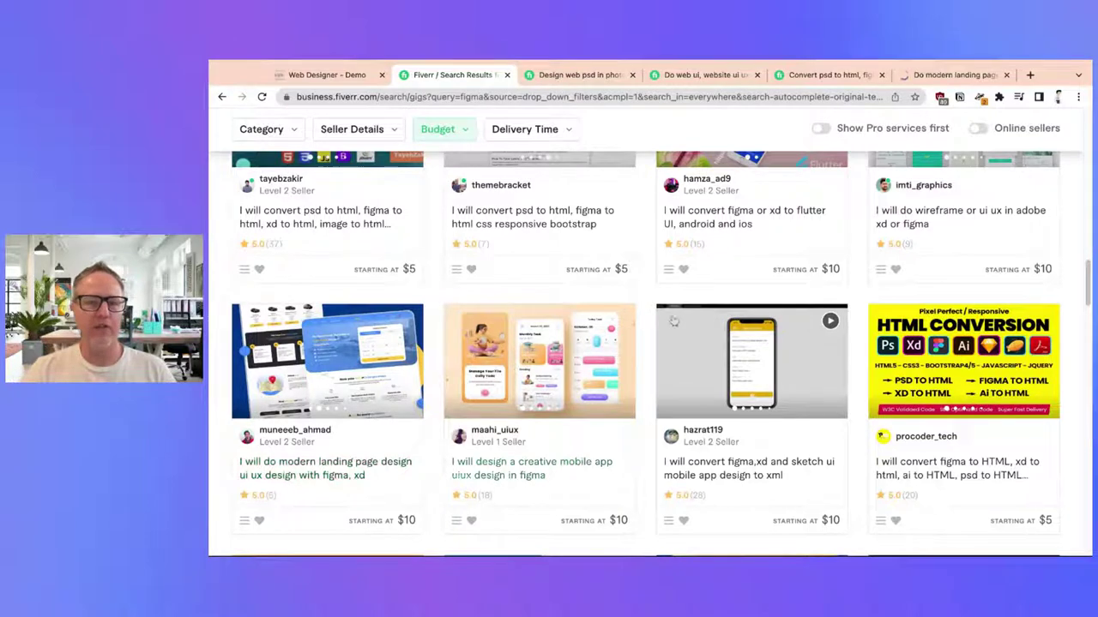
pyautogui.click(562, 75)
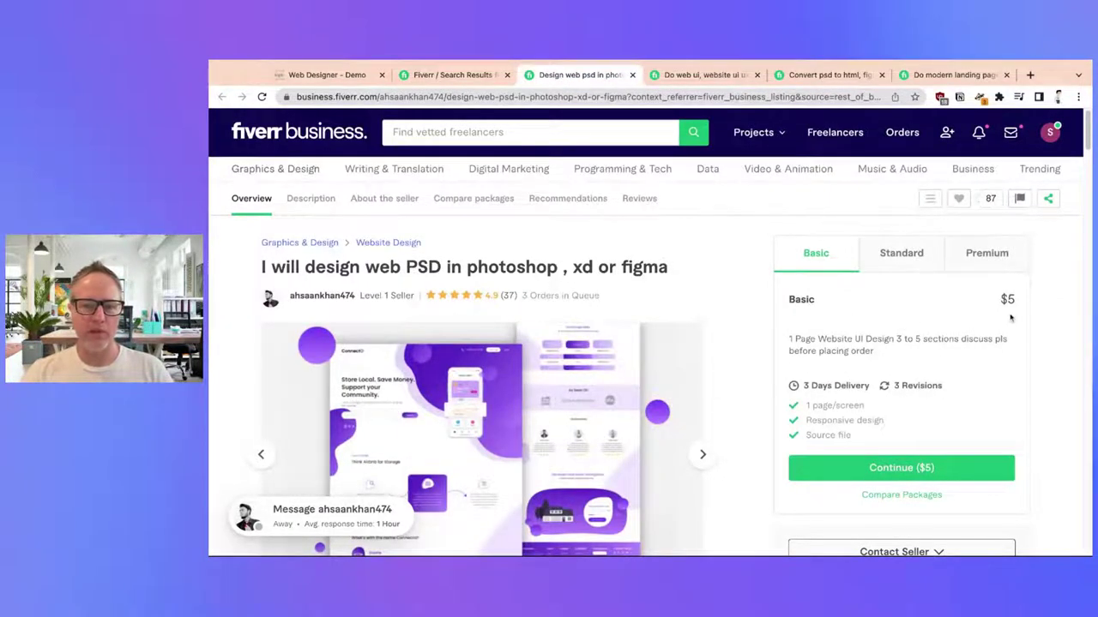
# Step: Page through the web PSD gig's sample designs
pyautogui.scroll(-1, 1010, 318)
pyautogui.click(702, 342)
pyautogui.click(703, 342)
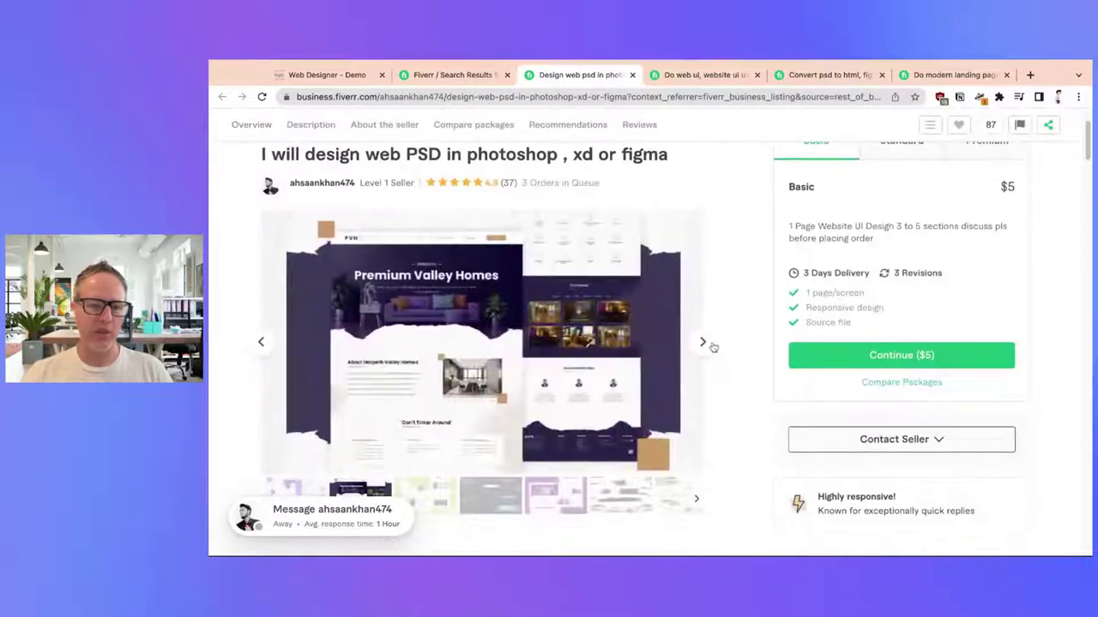
pyautogui.click(711, 345)
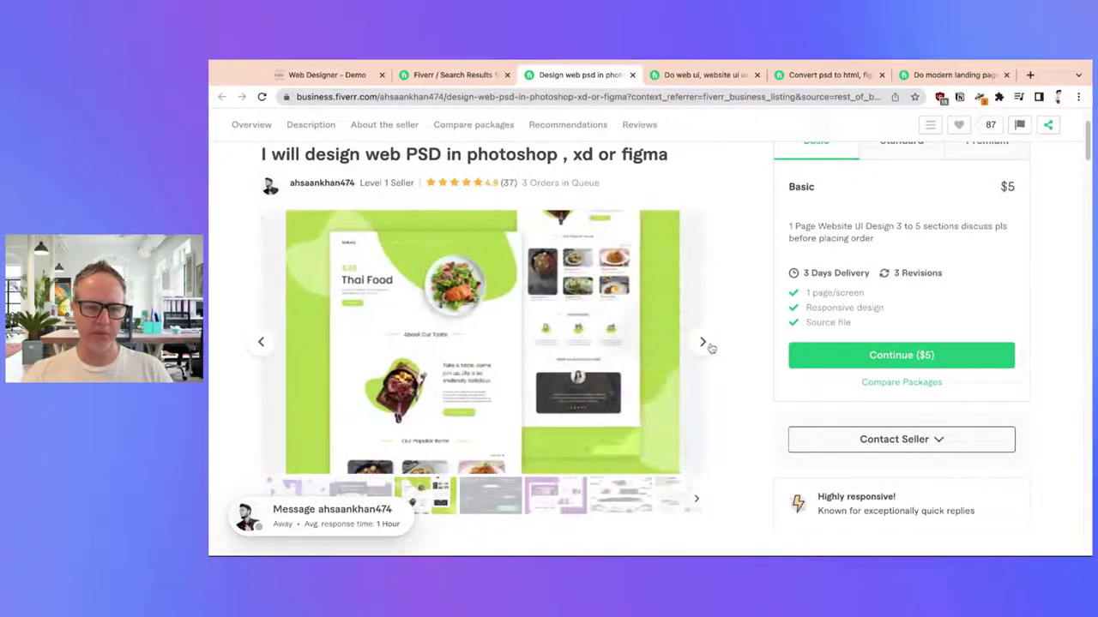
pyautogui.click(705, 345)
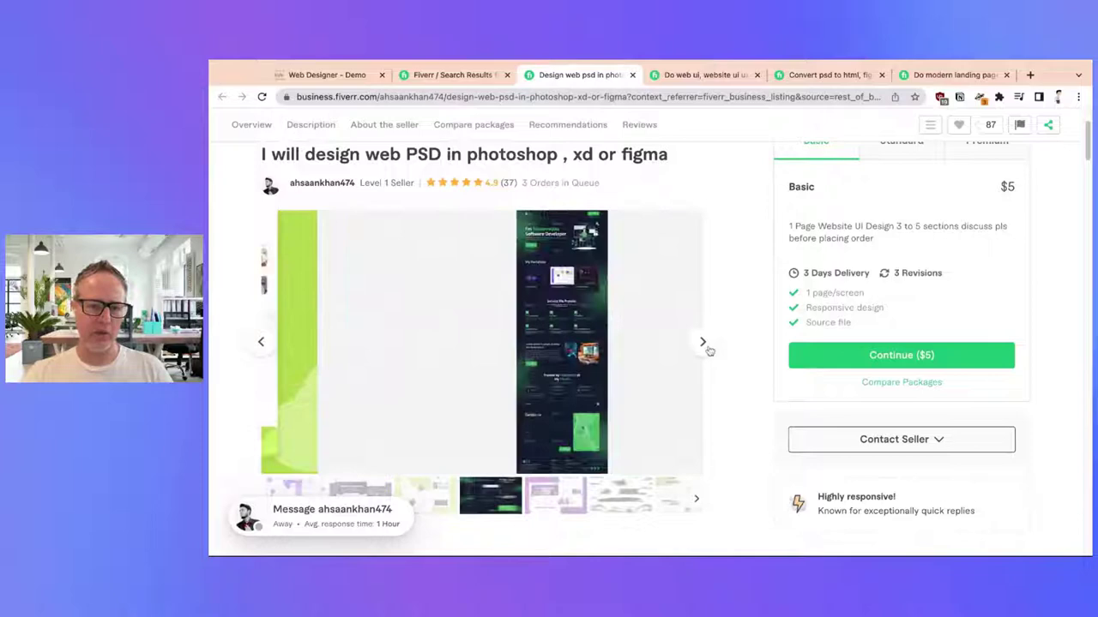
# Step: Review three portfolio samples of the web UI and UX design gig
pyautogui.click(707, 76)
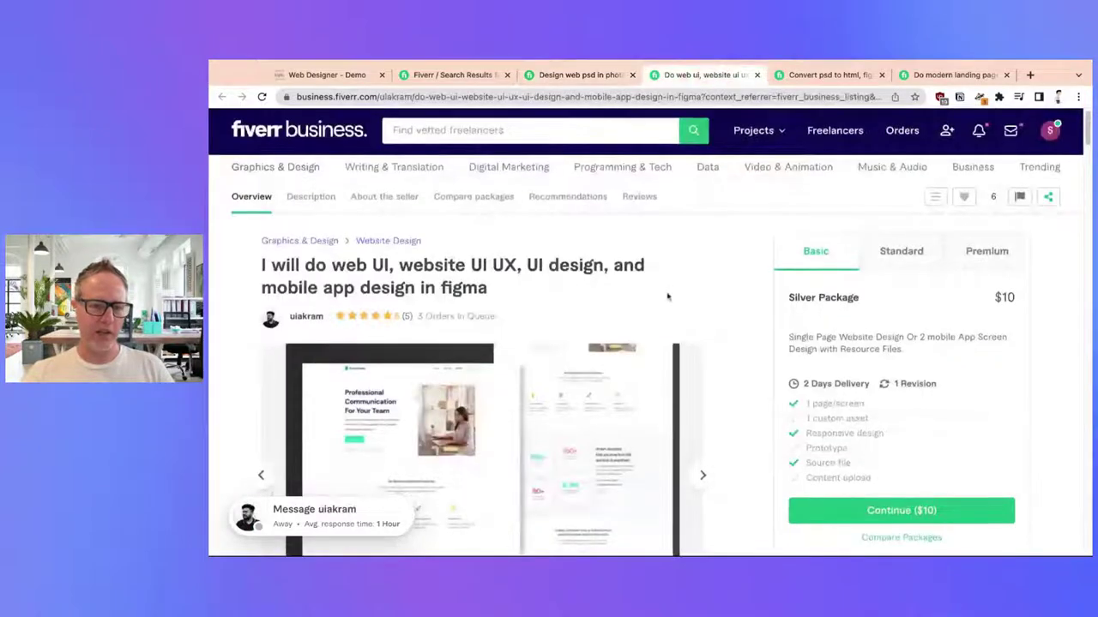
pyautogui.scroll(-3, 686, 288)
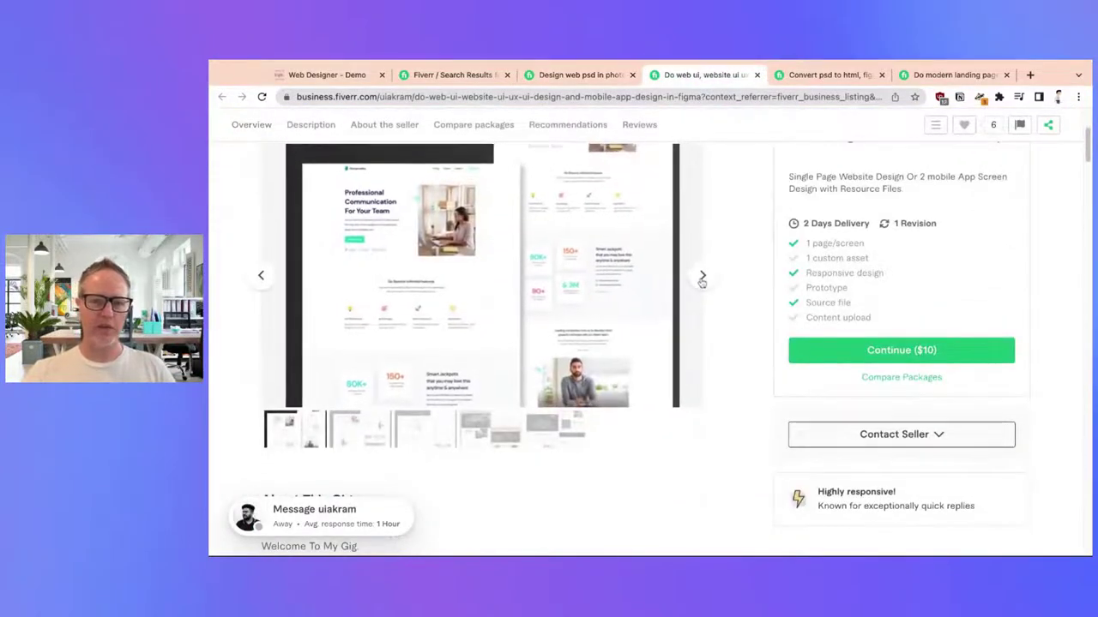
pyautogui.scroll(2, 702, 283)
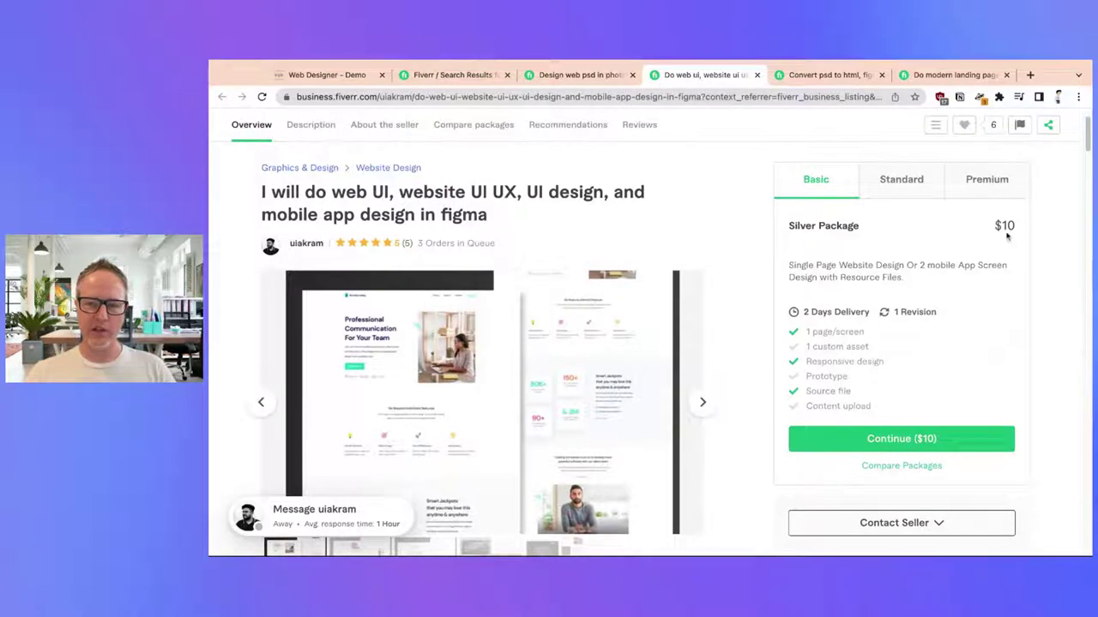
pyautogui.click(701, 403)
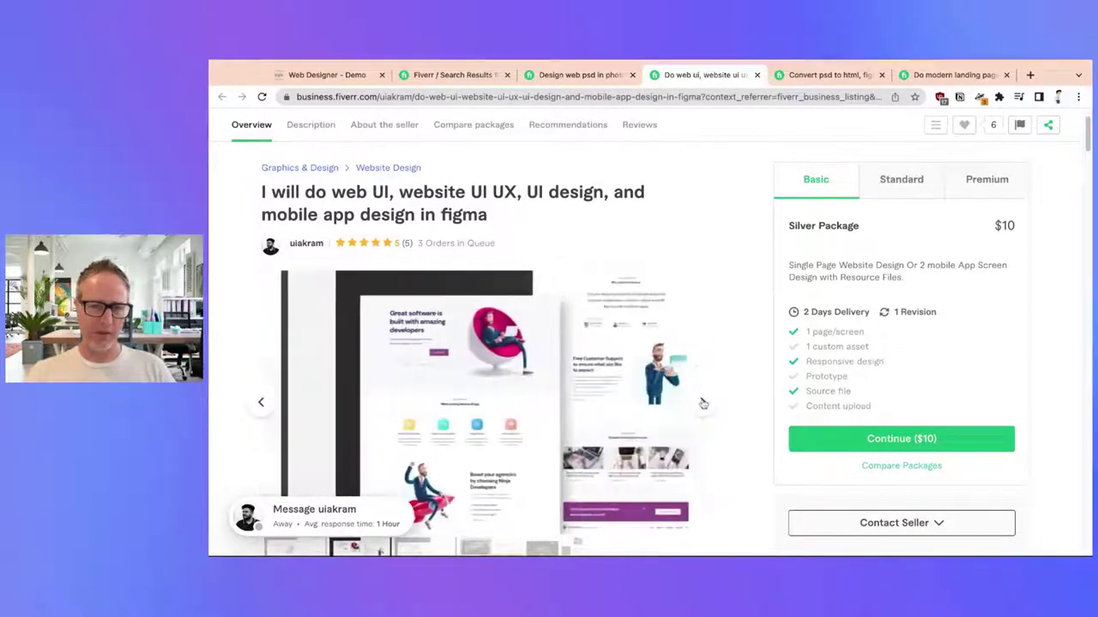
pyautogui.click(702, 403)
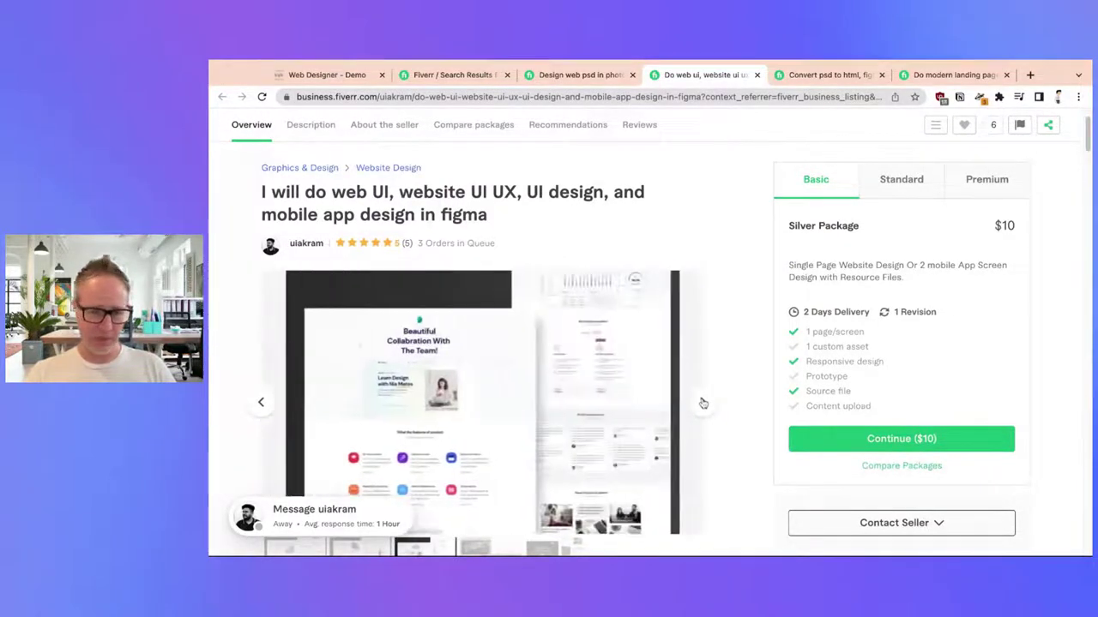
pyautogui.click(701, 403)
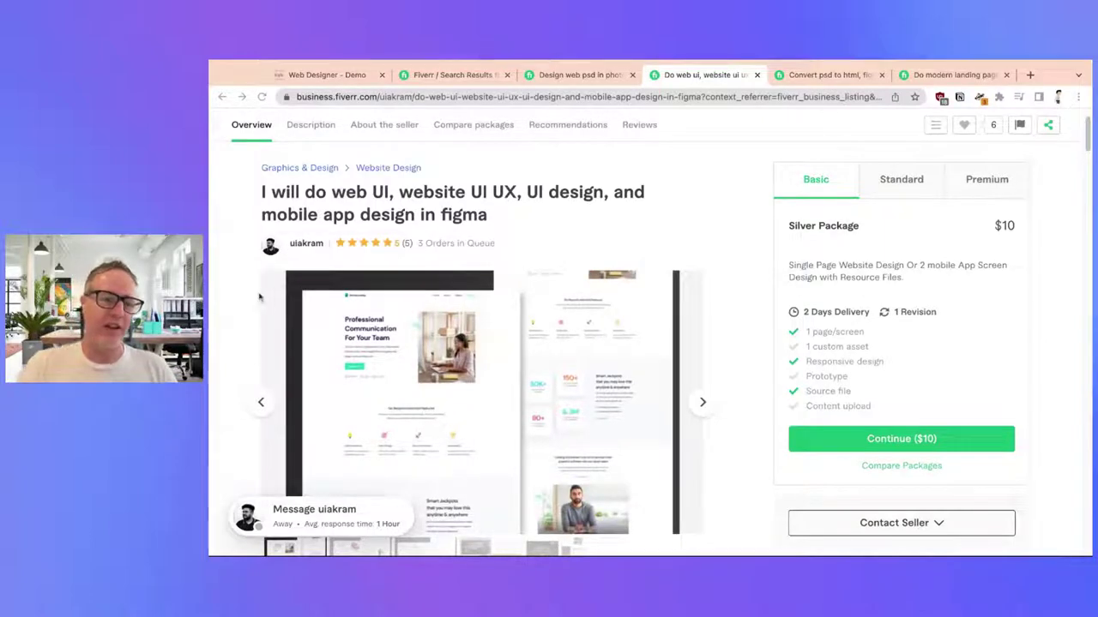
# Step: Review four samples of the PSD to HTML conversion gig, then close its tab
pyautogui.click(831, 75)
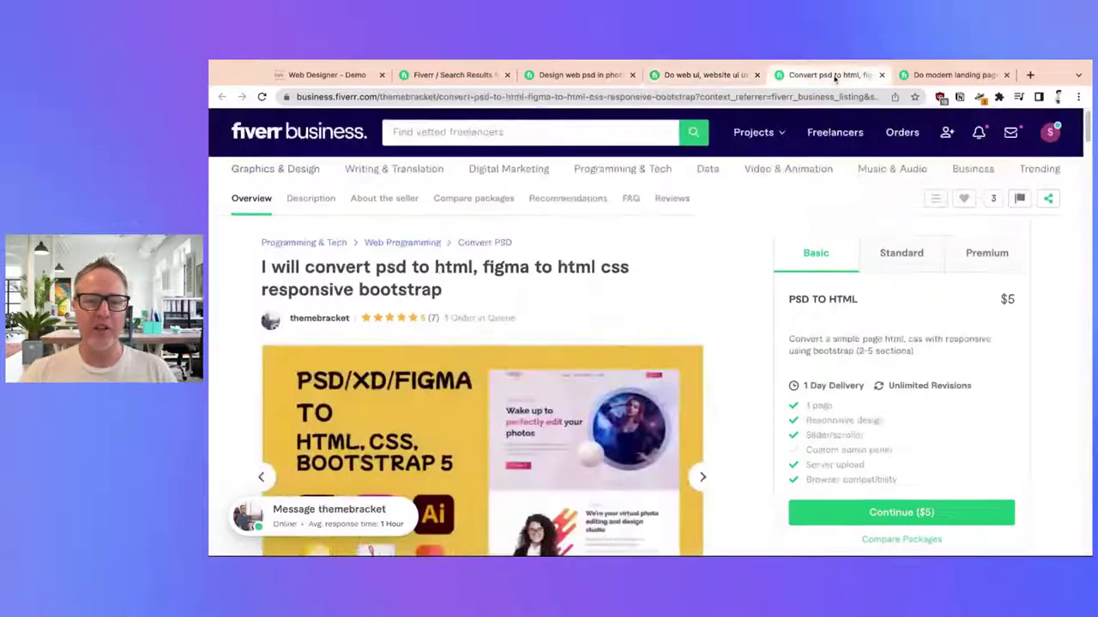
pyautogui.click(702, 370)
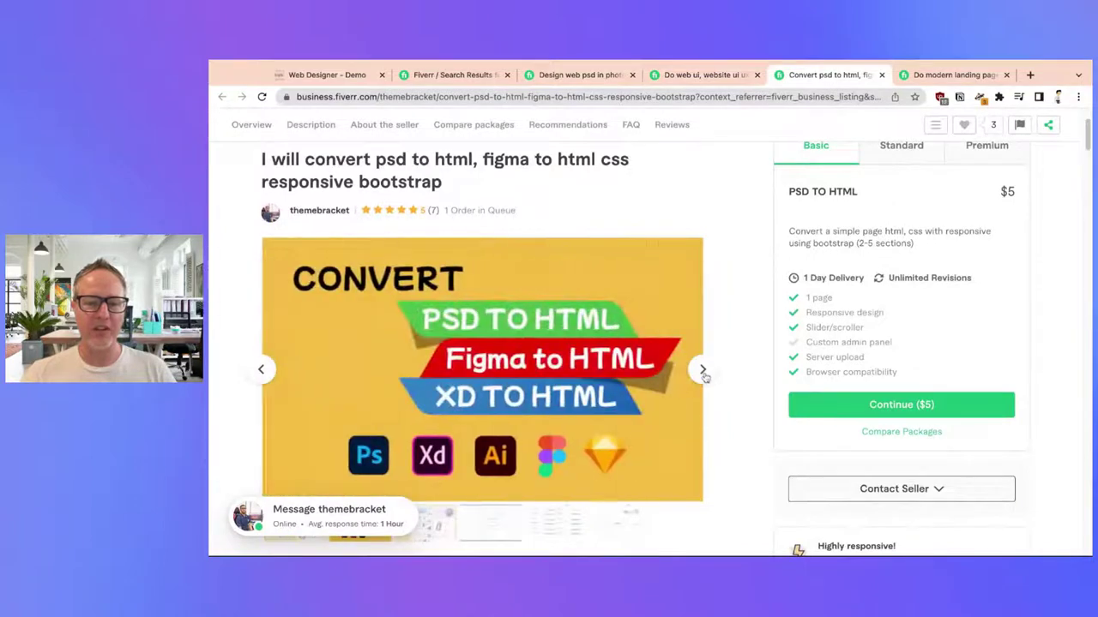
pyautogui.click(702, 369)
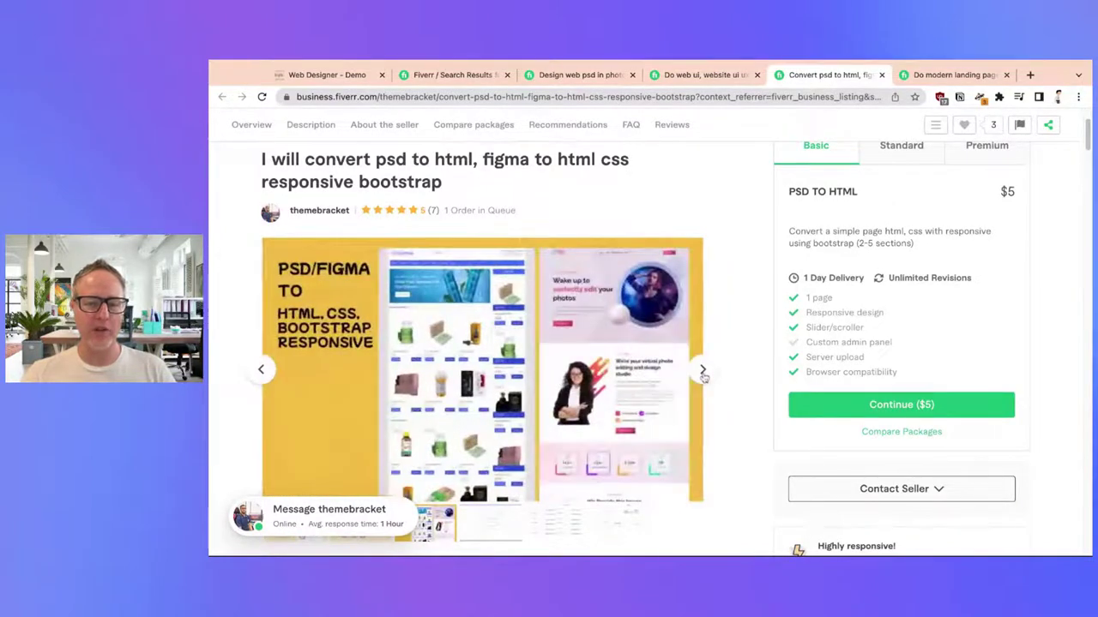
pyautogui.click(703, 370)
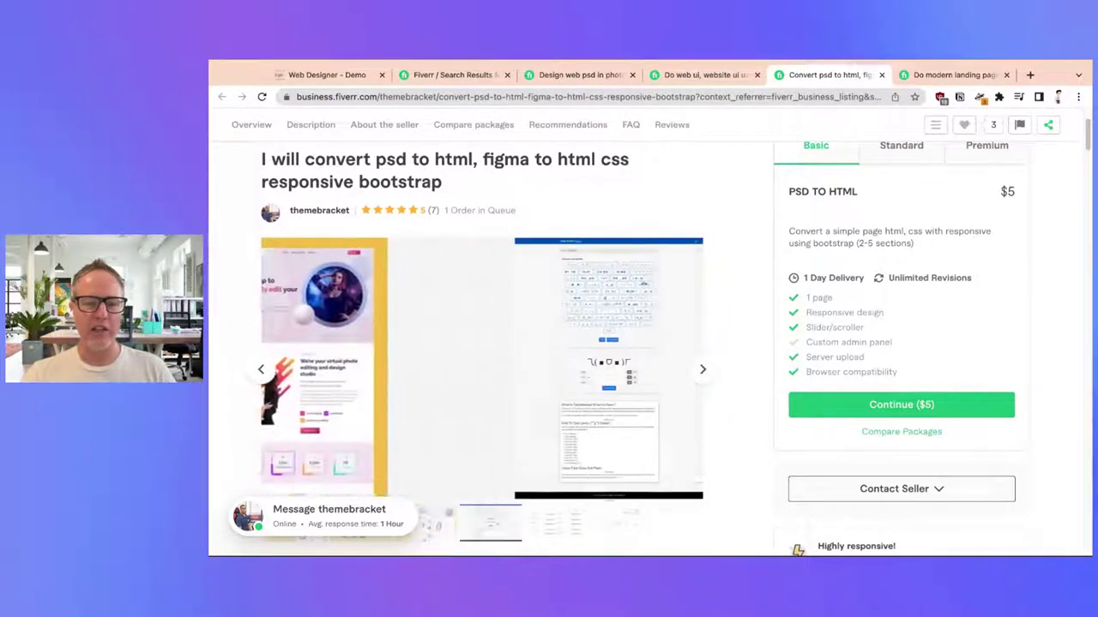
pyautogui.click(702, 370)
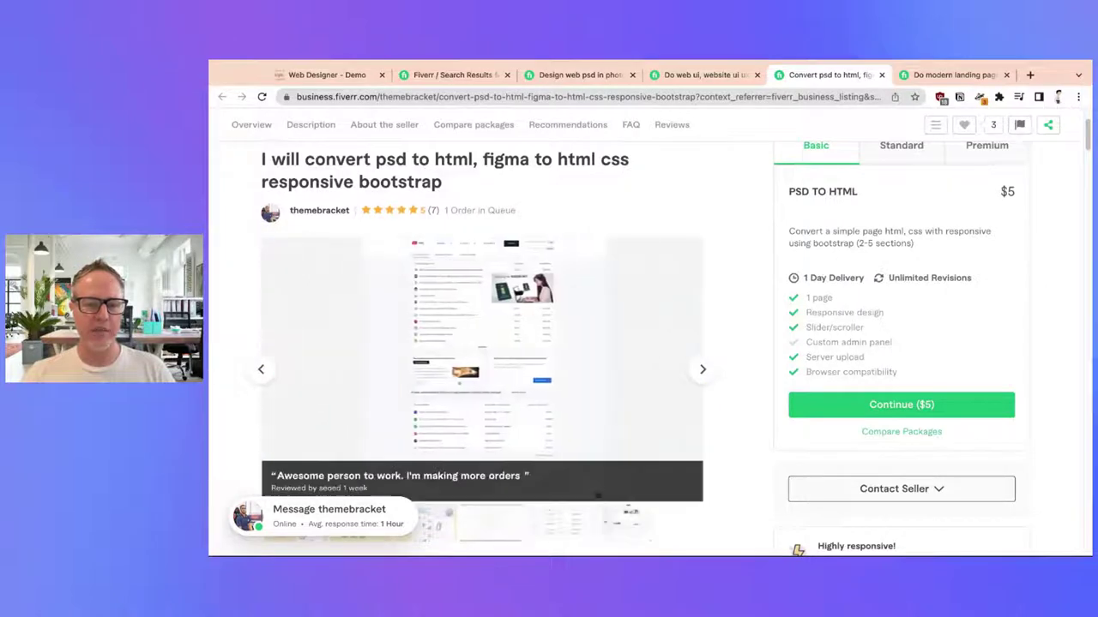
pyautogui.click(880, 74)
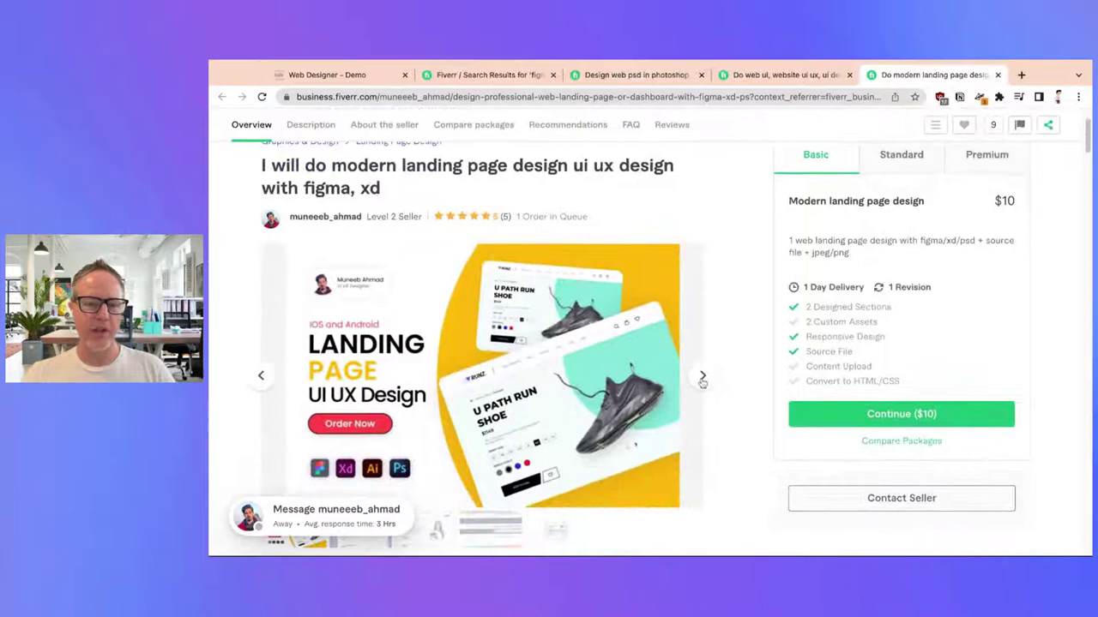
# Step: Page through five landing page design samples and return to the figma search results
pyautogui.click(703, 377)
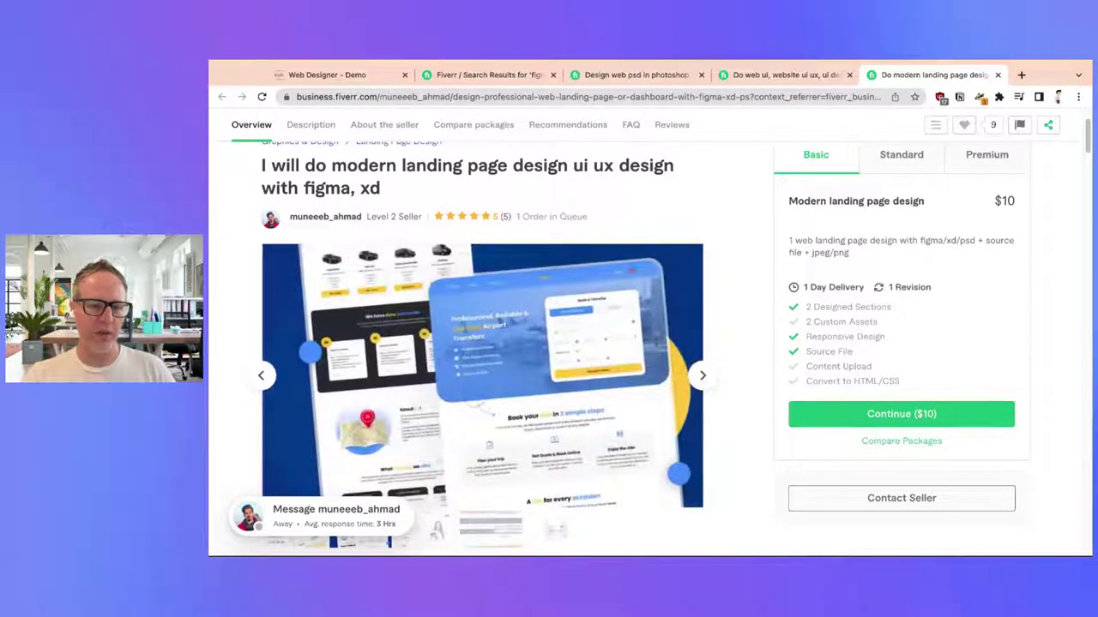
pyautogui.click(702, 376)
pyautogui.click(702, 376)
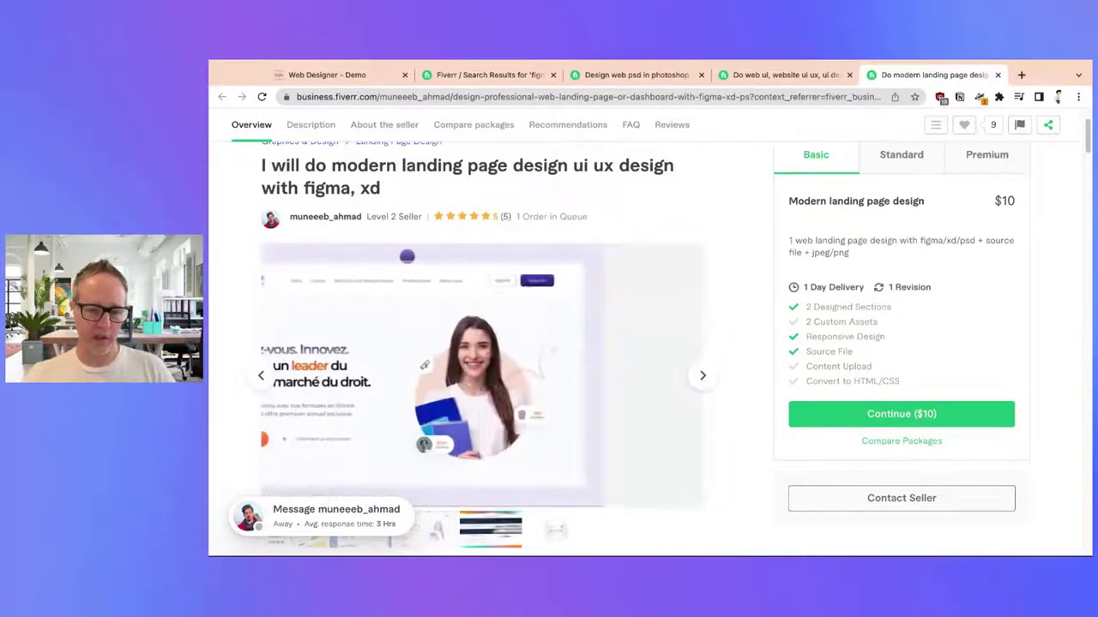
pyautogui.click(702, 377)
pyautogui.click(702, 377)
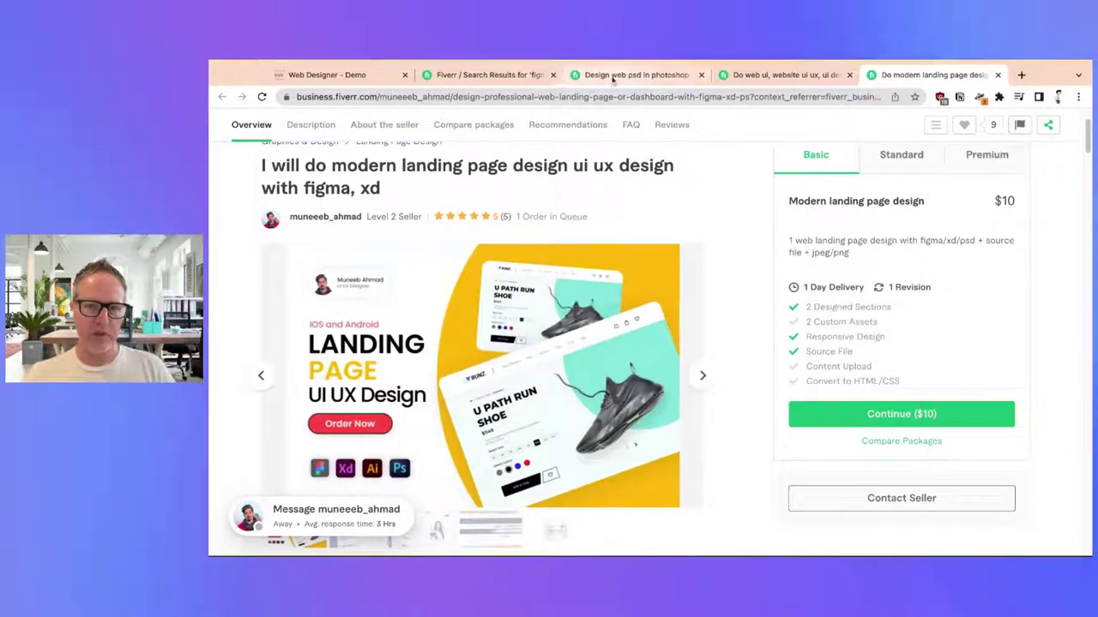
pyautogui.click(480, 75)
# Step: Open the 'I will design web UI UX' mockup gig in a new tab, then return to the web PSD gig
pyautogui.scroll(-2, 660, 352)
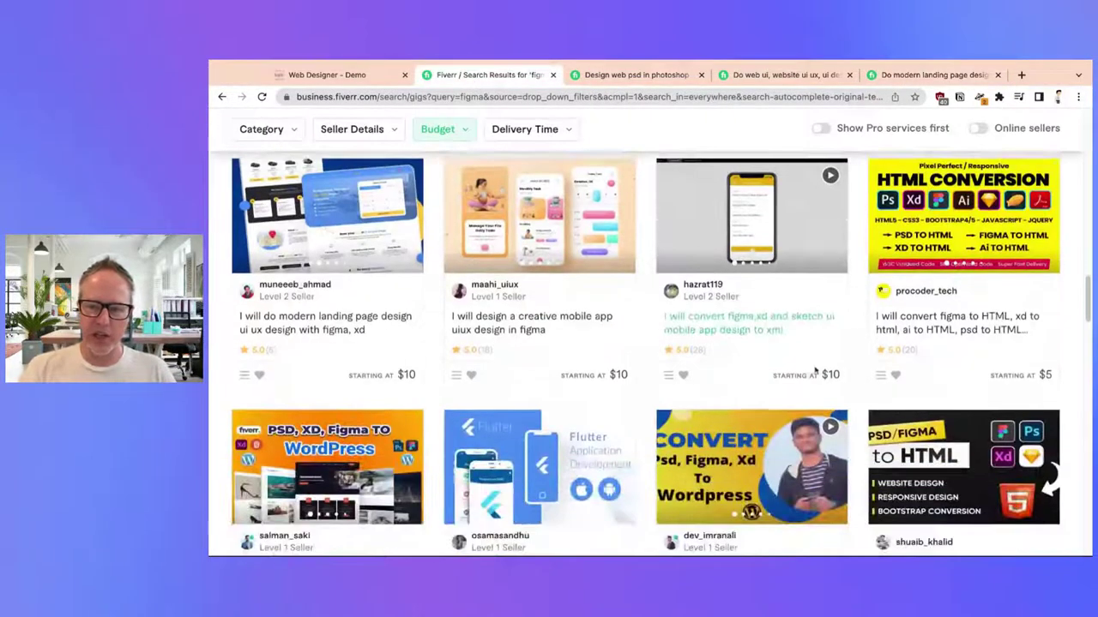
pyautogui.scroll(-4, 814, 372)
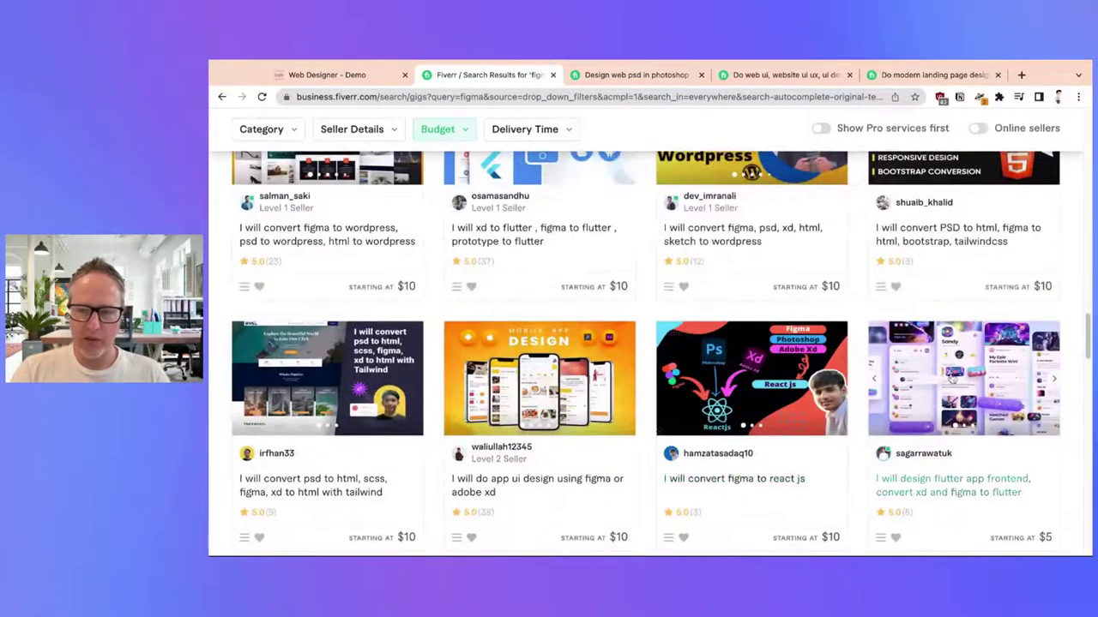
pyautogui.scroll(-1, 858, 433)
pyautogui.scroll(-3, 857, 433)
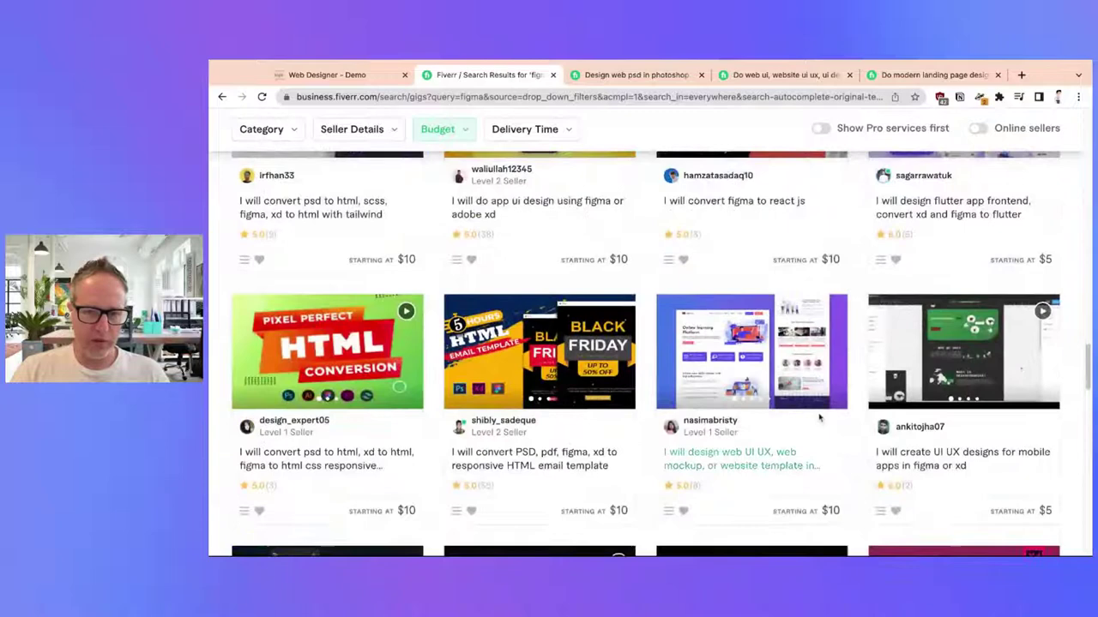
pyautogui.click(843, 359)
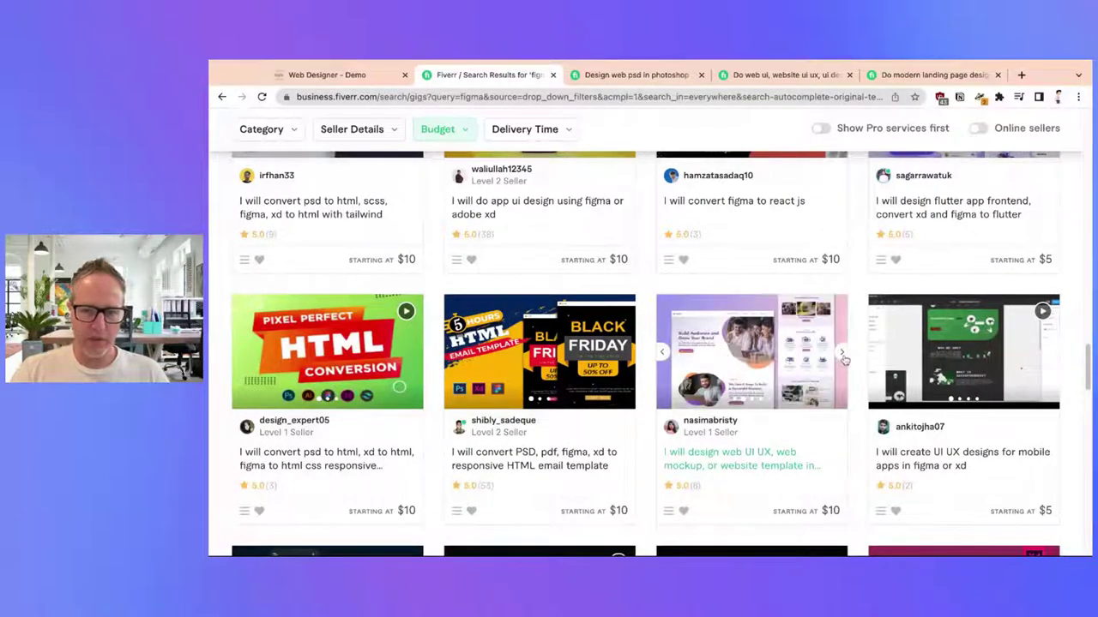
pyautogui.click(843, 358)
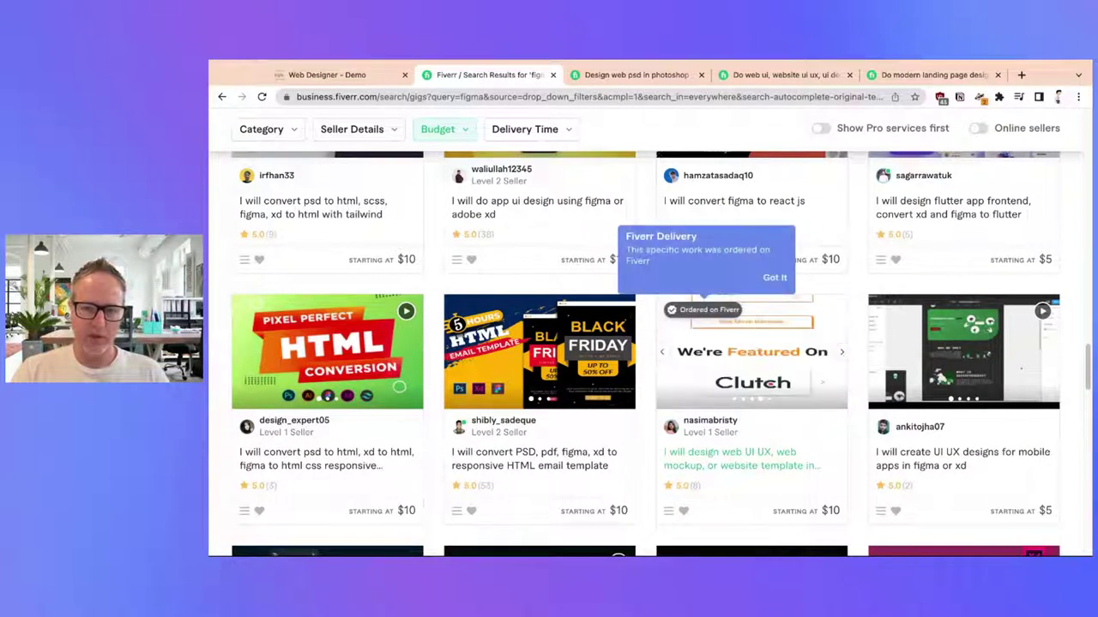
pyautogui.click(841, 354)
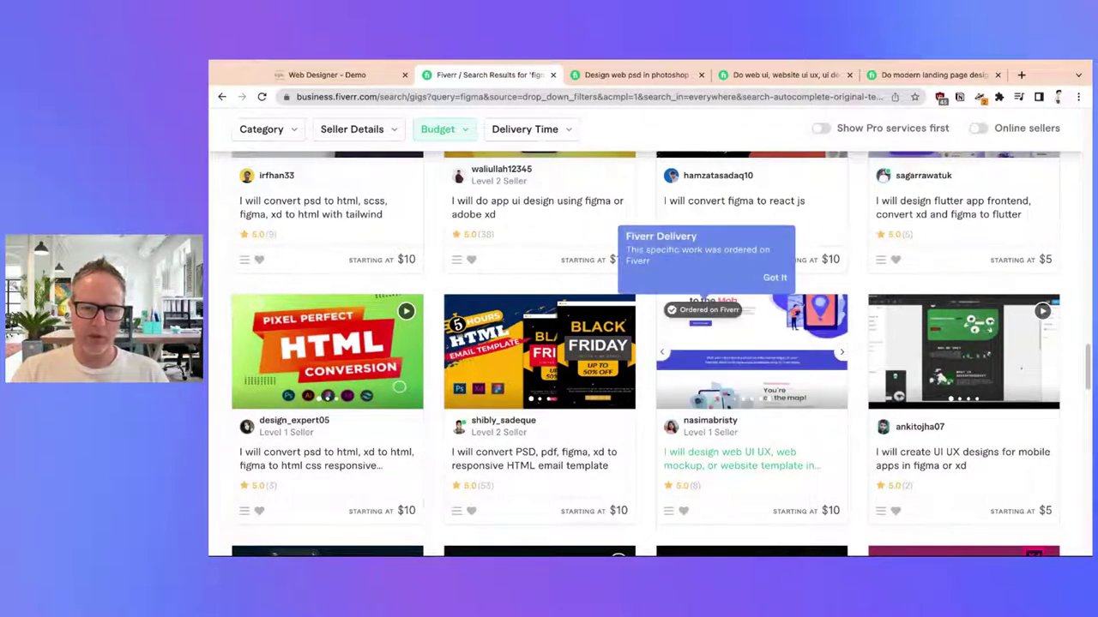
pyautogui.keyDown('super'); pyautogui.click(763, 461); pyautogui.keyUp('super')
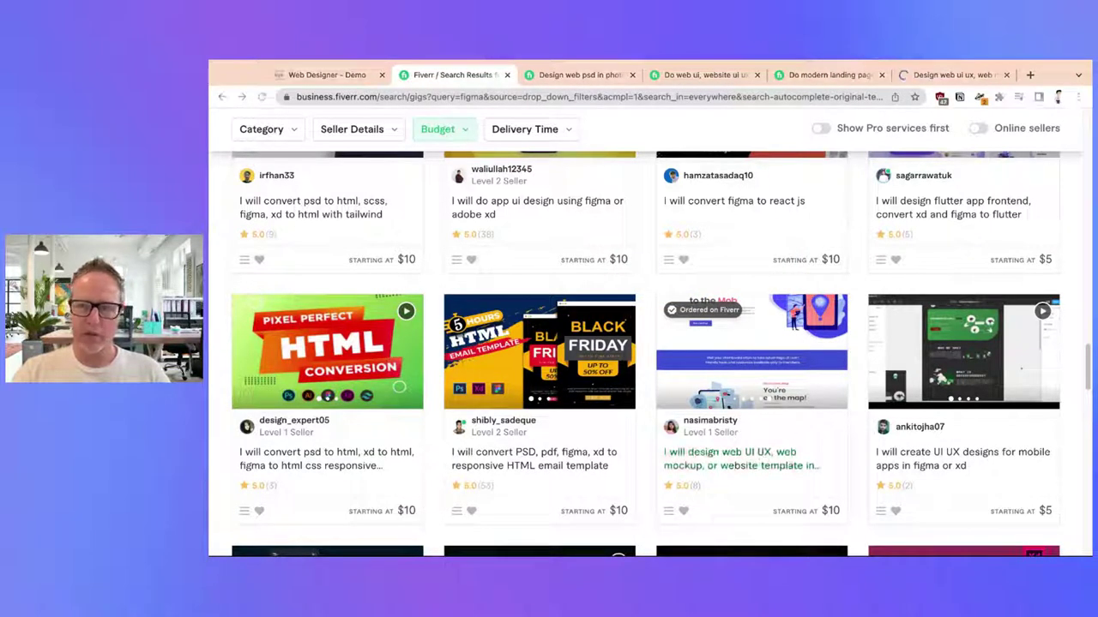
pyautogui.click(566, 77)
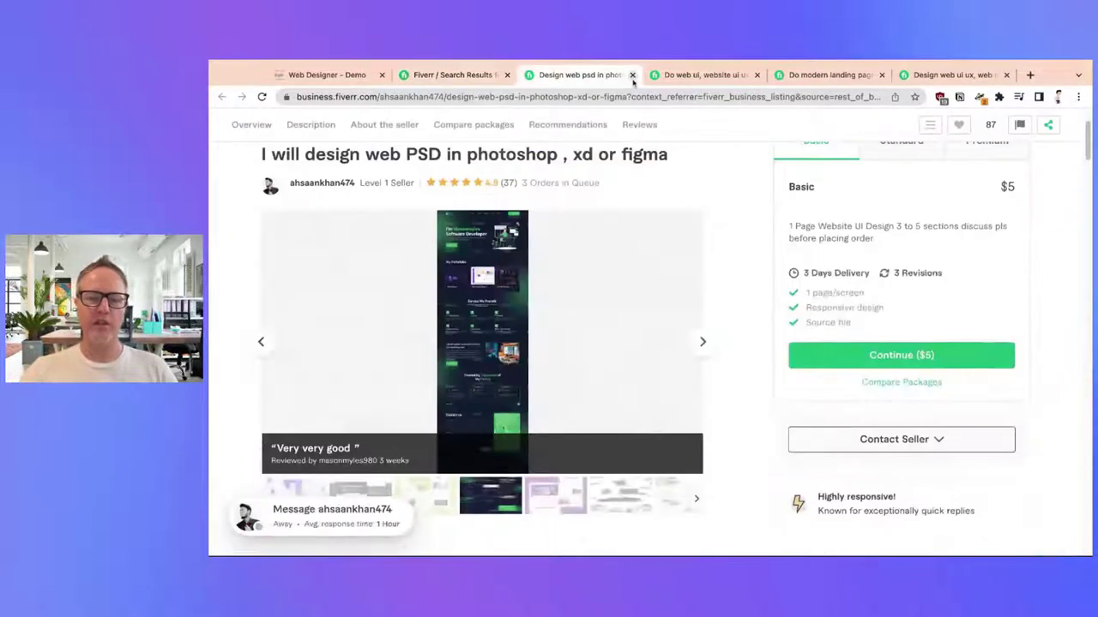
# Step: View two more web PSD gig samples, then load creativesynergymarketing.com in the search results tab
pyautogui.click(703, 344)
pyautogui.click(703, 343)
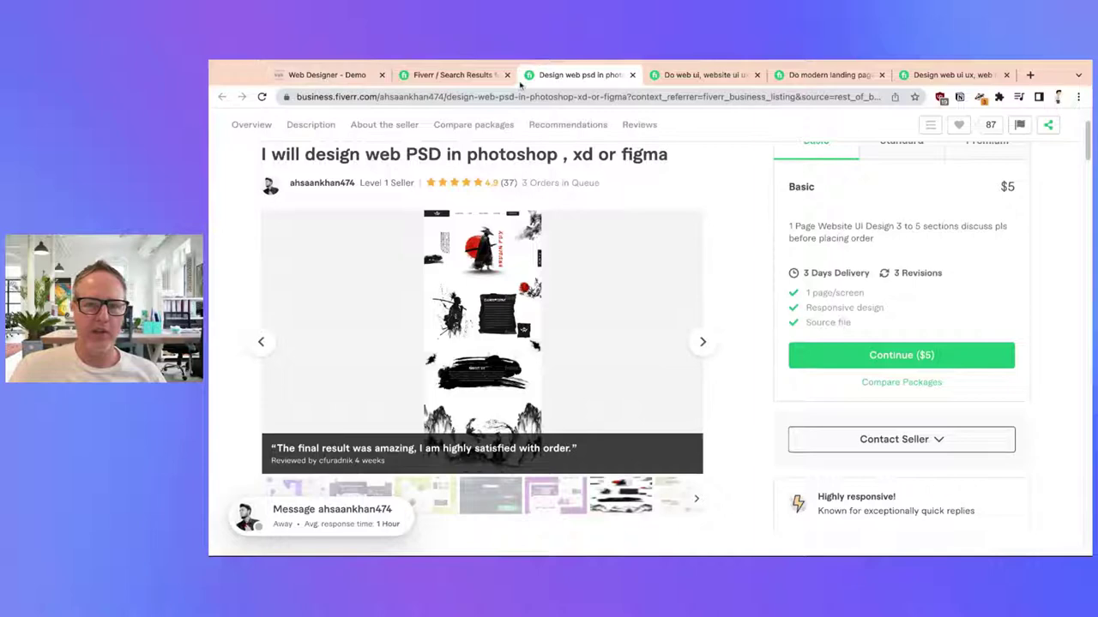
pyautogui.click(473, 77)
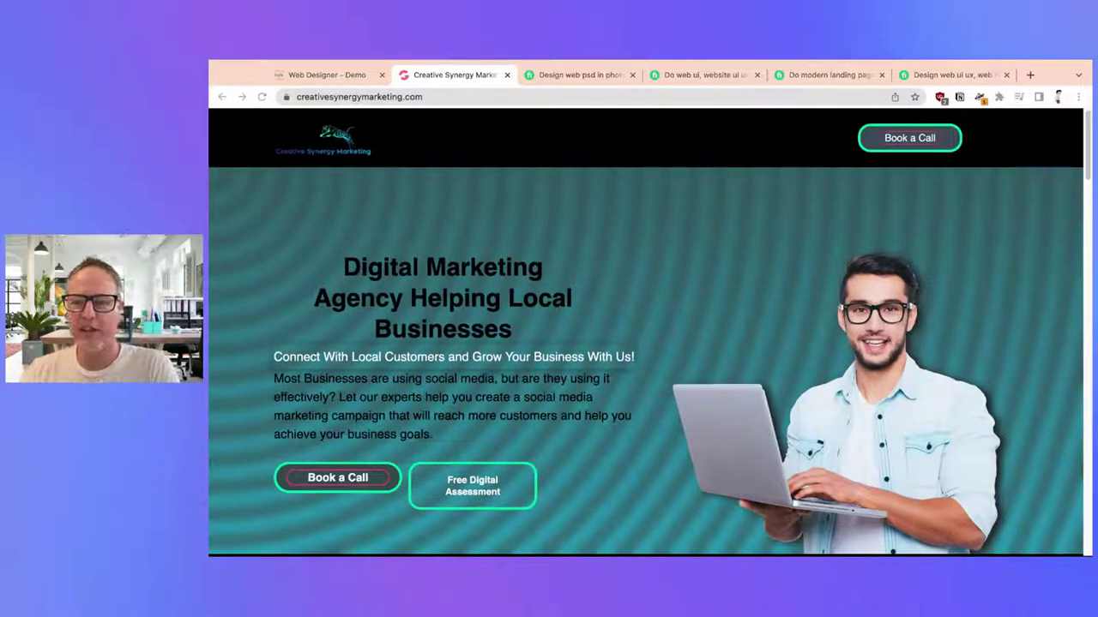
# Step: Select the hero heading text on the Creative Synergy Marketing homepage
pyautogui.click(322, 237)
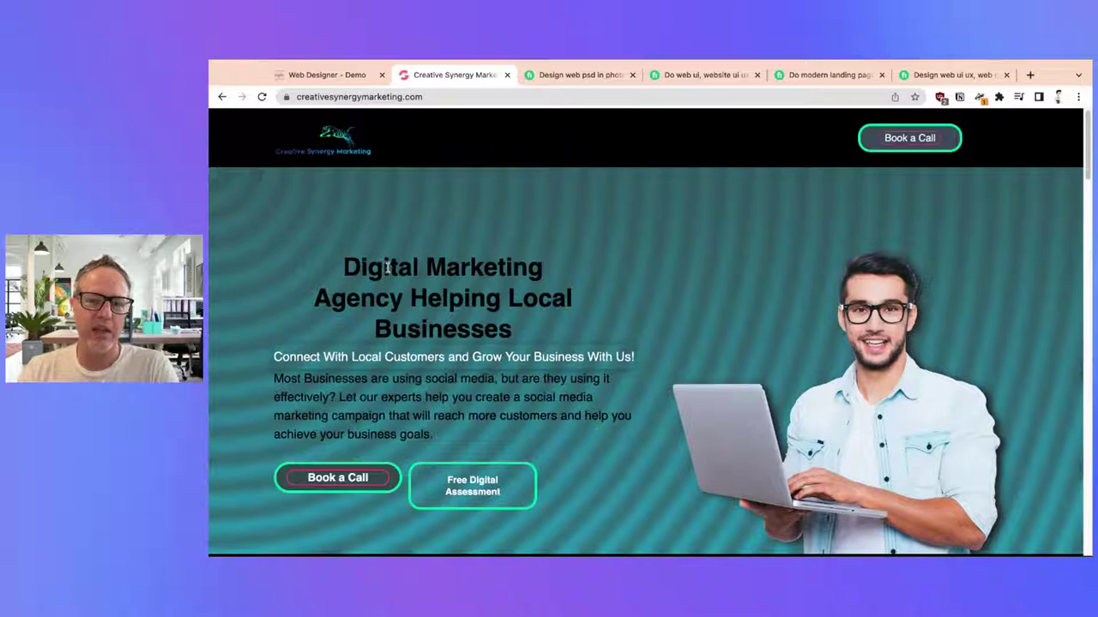
pyautogui.scroll(-3, 386, 267)
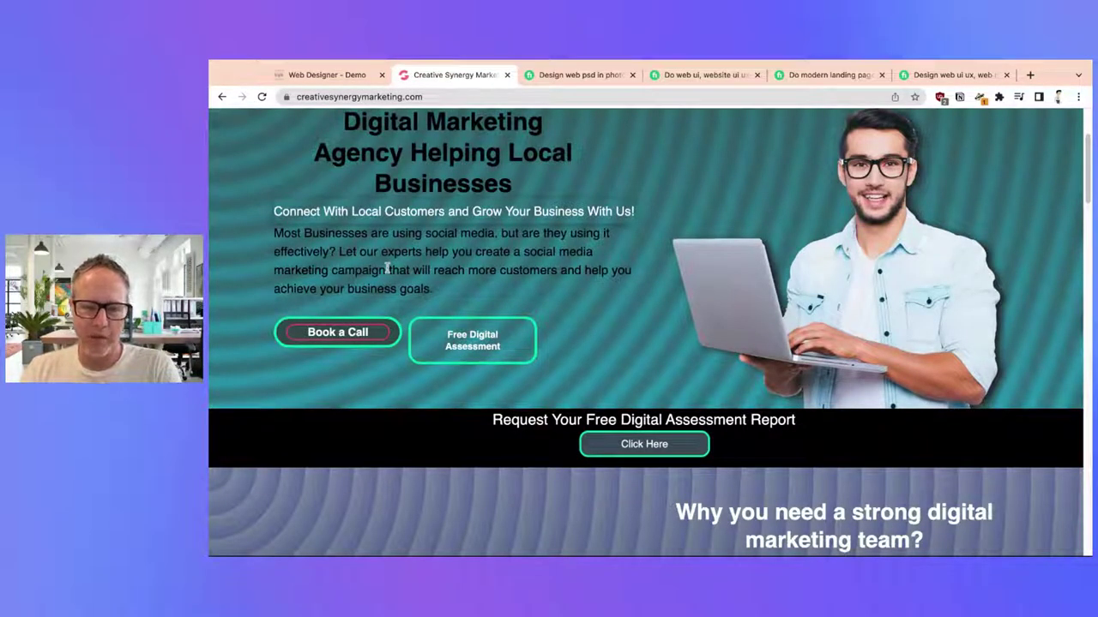
pyautogui.scroll(3, 388, 269)
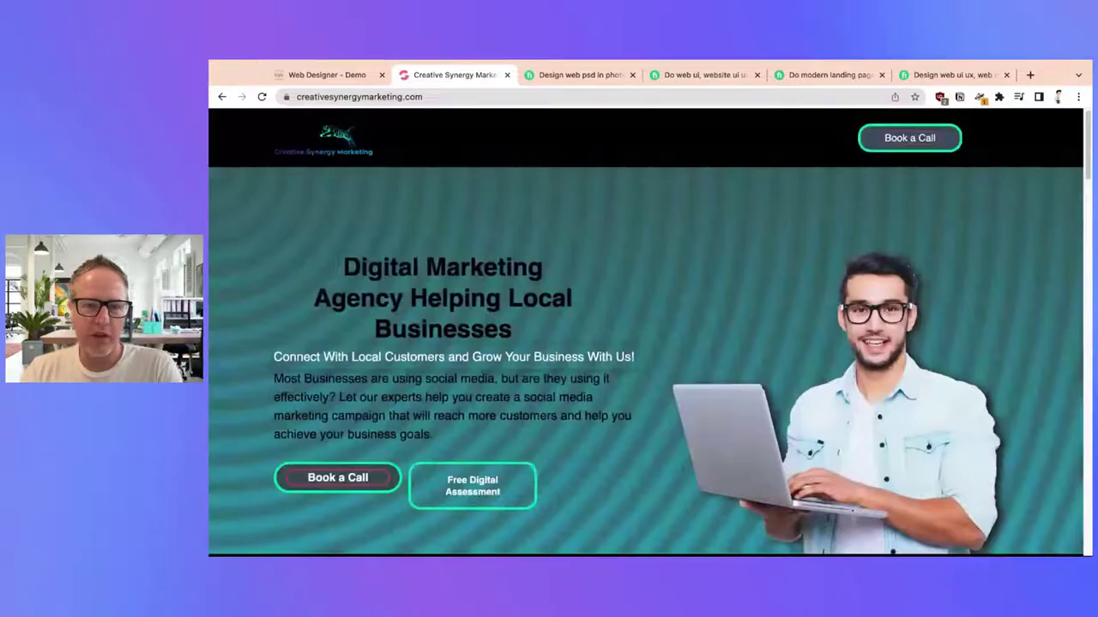
pyautogui.tripleClick(340, 258)
pyautogui.scroll(-3, 333, 258)
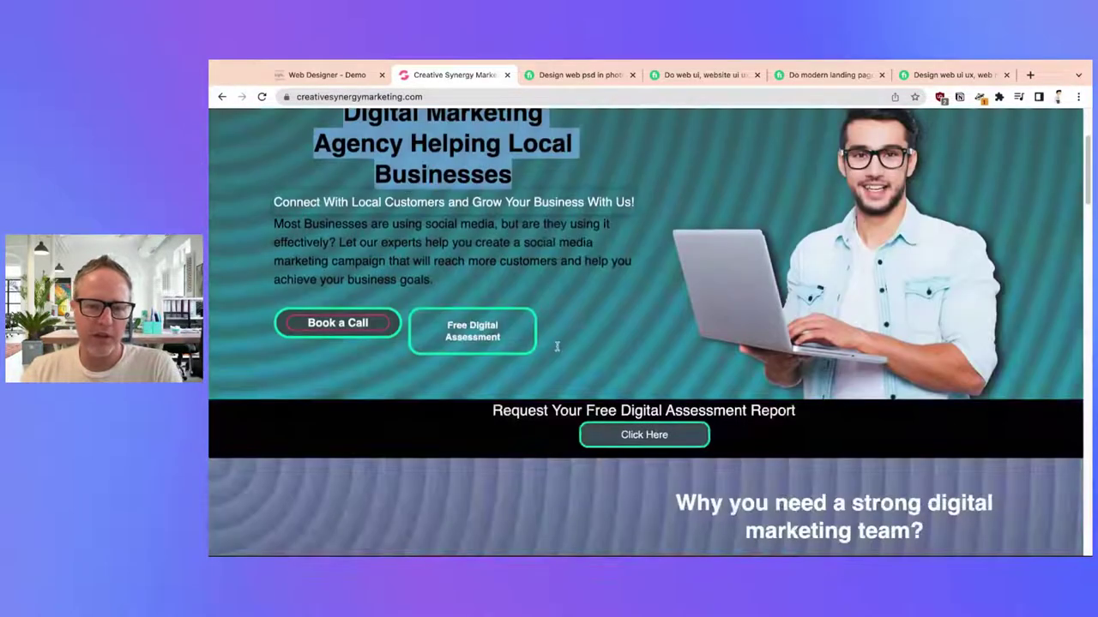
pyautogui.scroll(3, 334, 259)
pyautogui.moveTo(334, 258); pyautogui.dragTo(911, 335)
# Step: Scroll through the remaining homepage sections and return to the Fiverr web PSD gig
pyautogui.scroll(-5, 911, 334)
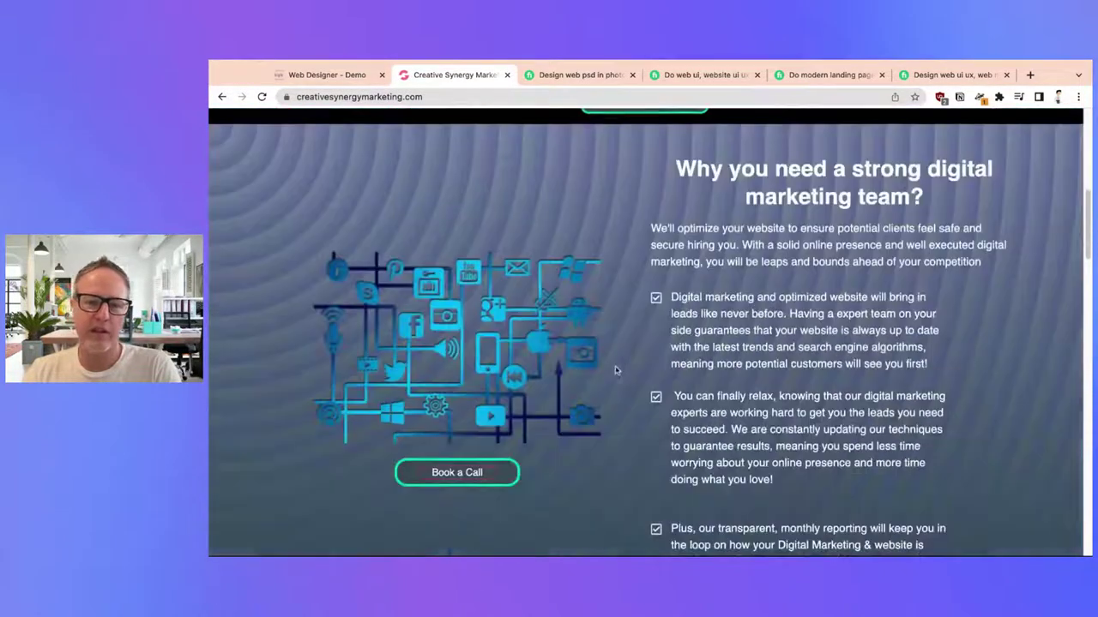
pyautogui.scroll(-2, 515, 351)
pyautogui.scroll(-8, 472, 325)
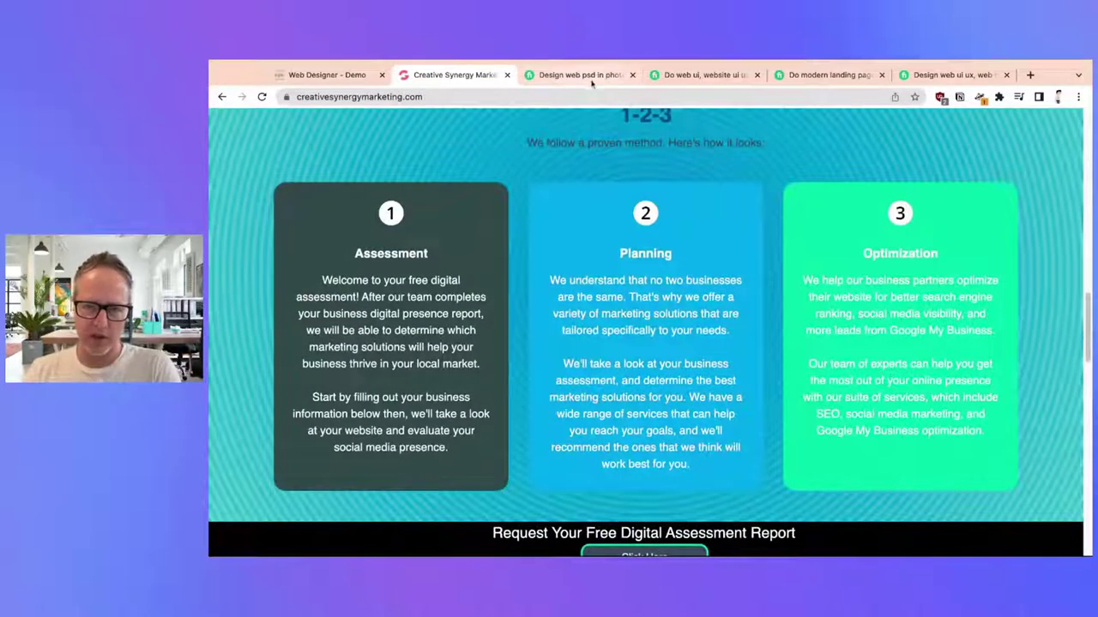
pyautogui.scroll(15, 596, 211)
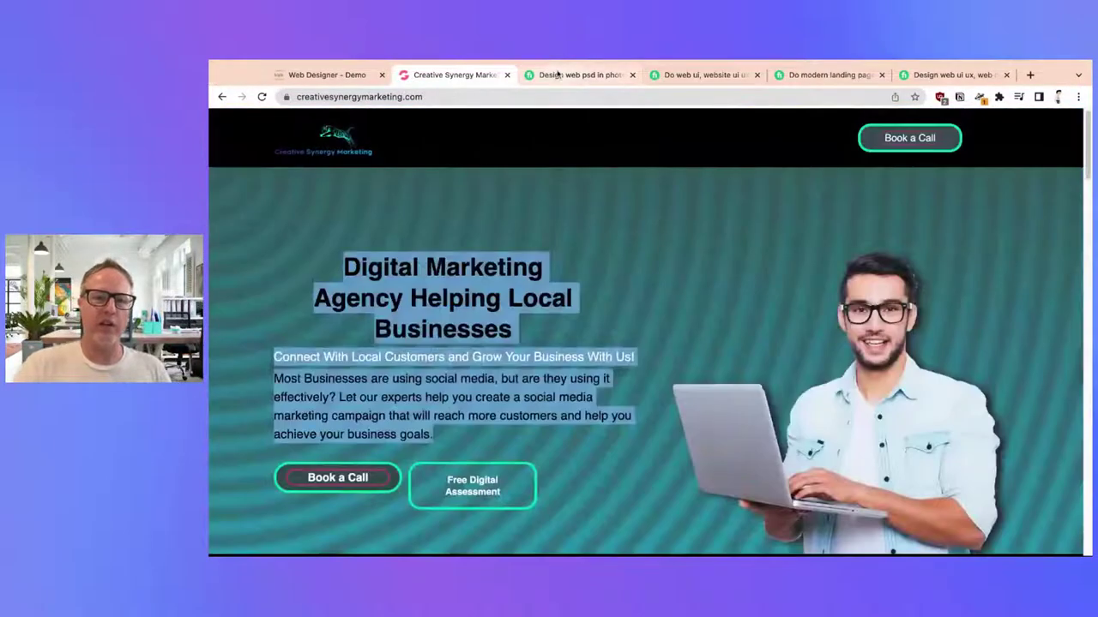
pyautogui.click(558, 76)
# Step: Step back to the green Thai Food sample design and enlarge it full screen
pyautogui.click(264, 341)
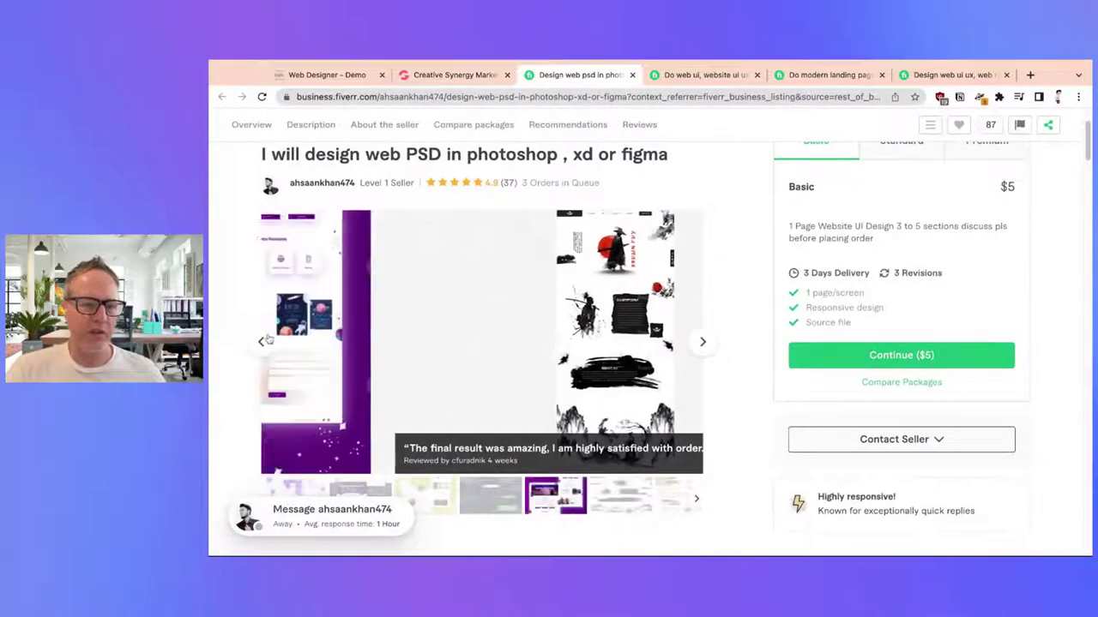
pyautogui.click(265, 342)
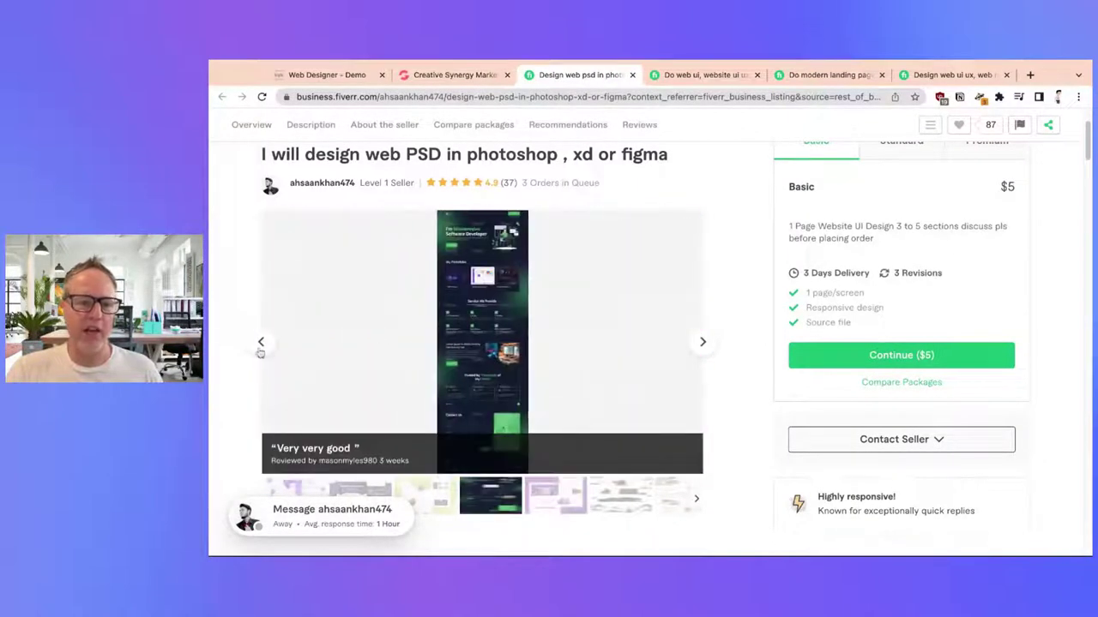
pyautogui.click(262, 344)
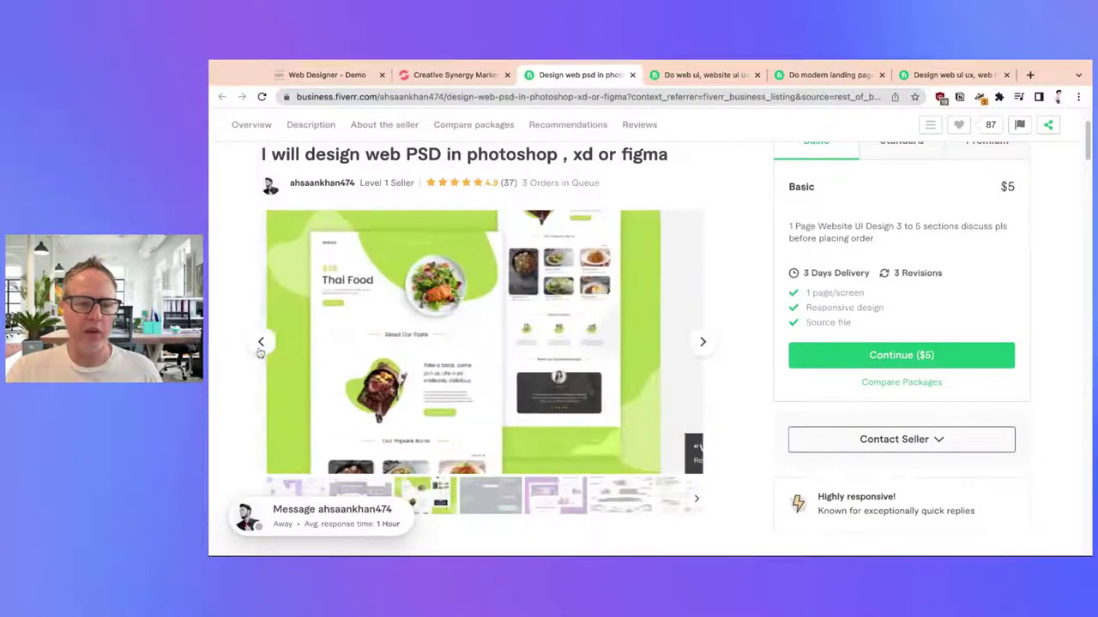
pyautogui.click(420, 288)
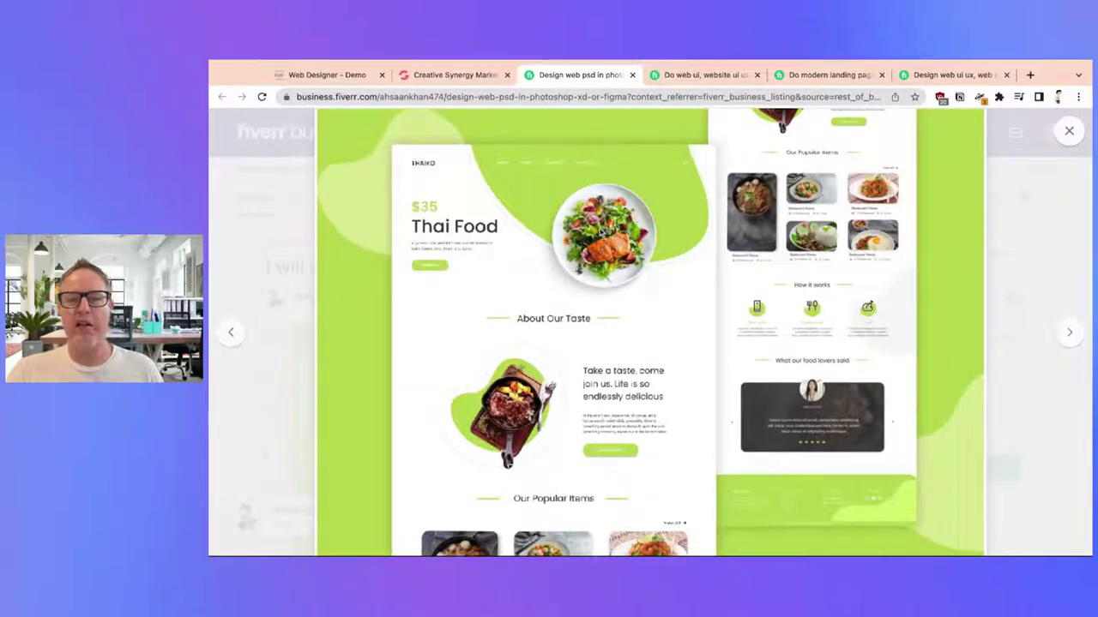
# Step: Clear the leftover hero-text highlight on the Creative Synergy site and return to the web PSD gig
pyautogui.click(463, 78)
pyautogui.click(594, 345)
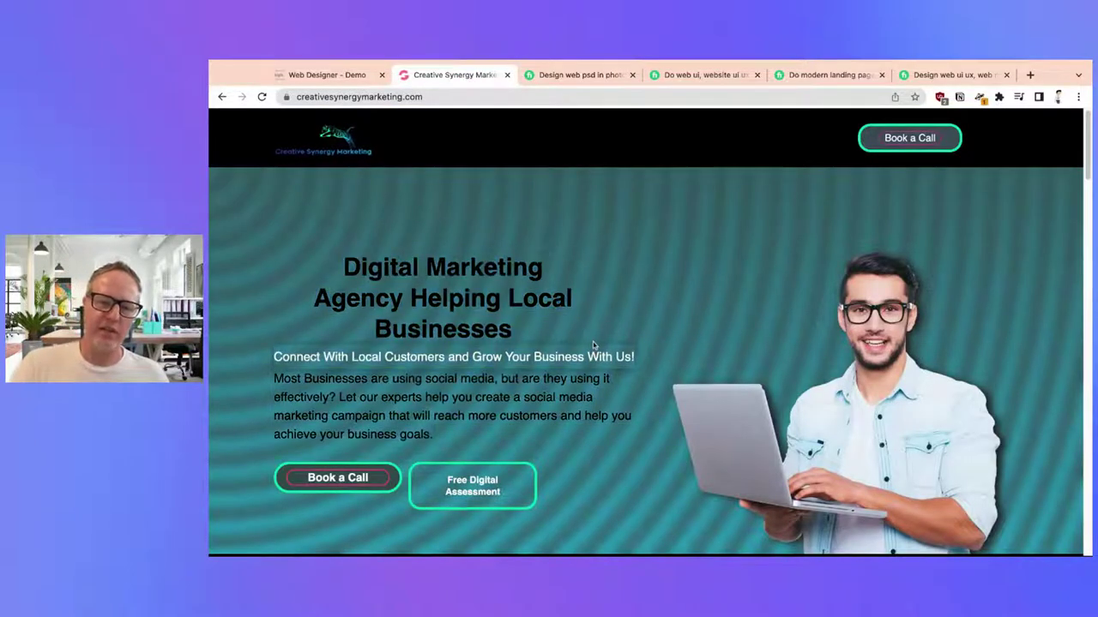
pyautogui.click(586, 77)
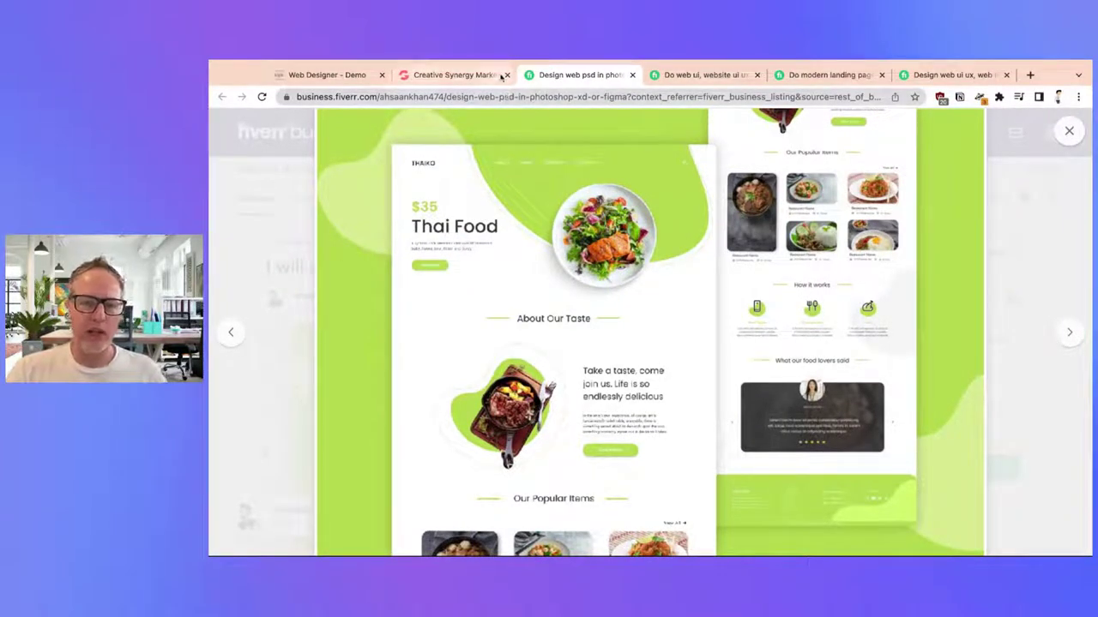
# Step: Close the enlarged Thai Food design preview
pyautogui.click(1069, 131)
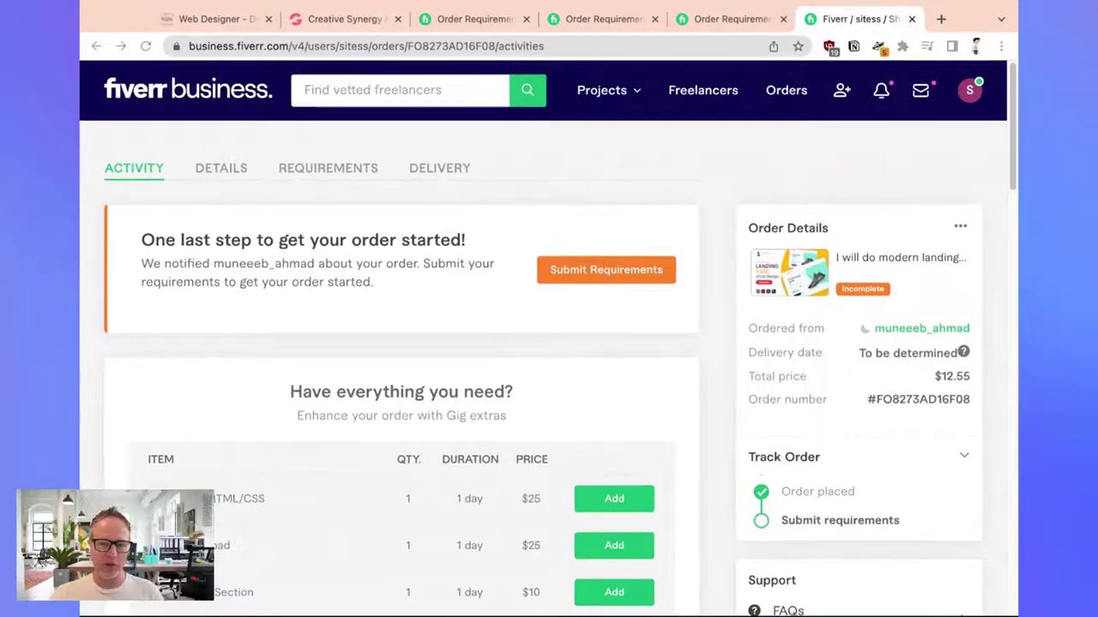
# Step: Bring up the web PSD order's requirements form and place the cursor in the project brief
pyautogui.click(556, 341)
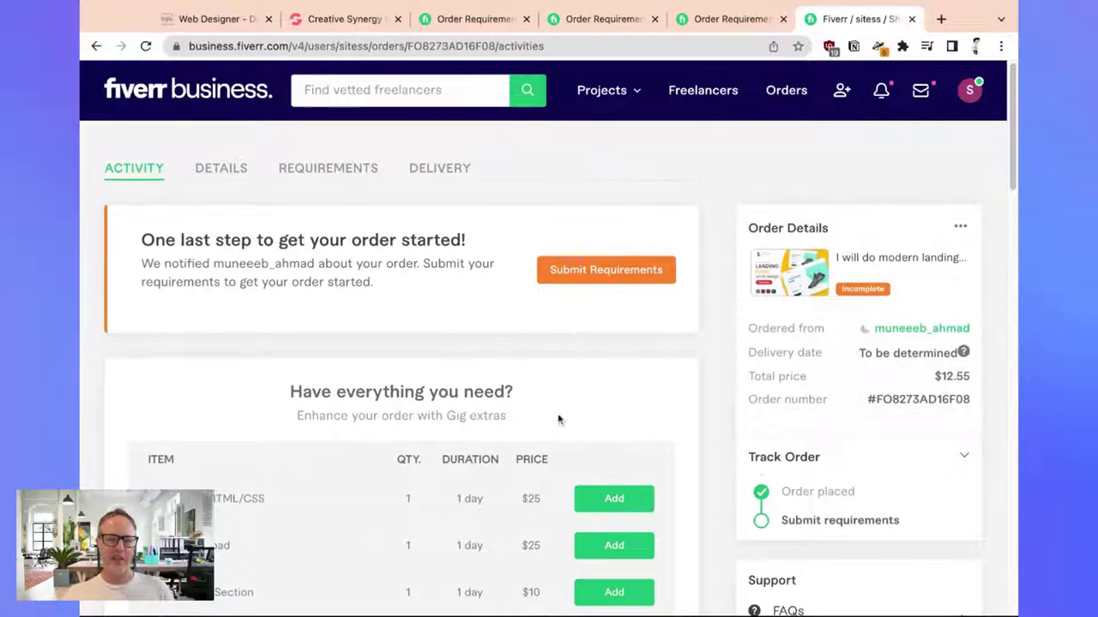
pyautogui.scroll(-3, 558, 419)
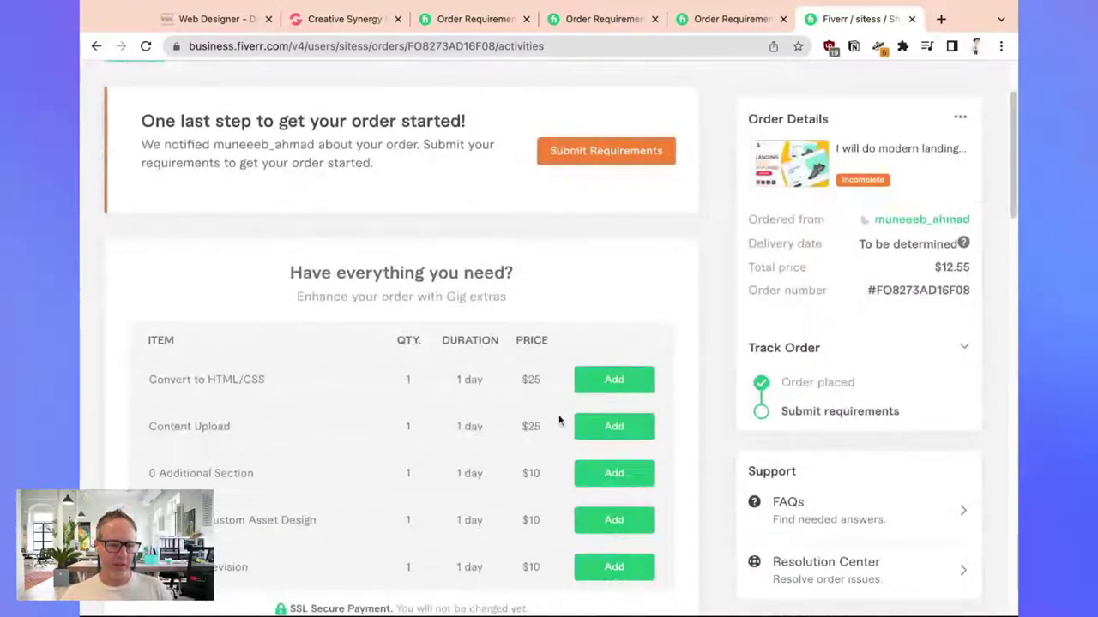
pyautogui.scroll(3, 559, 420)
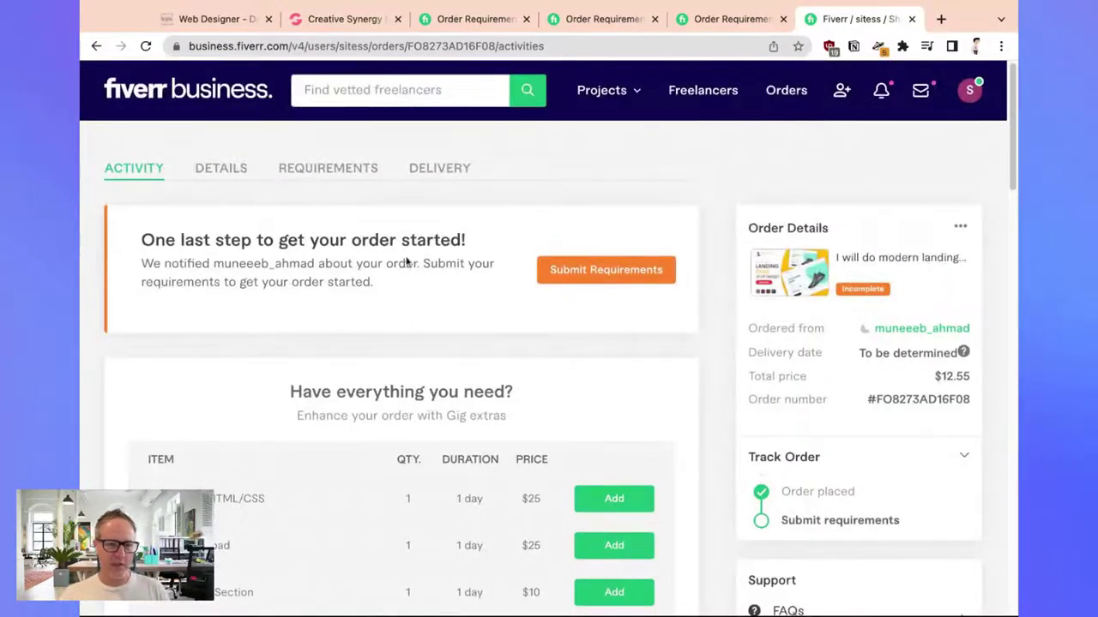
pyautogui.click(473, 19)
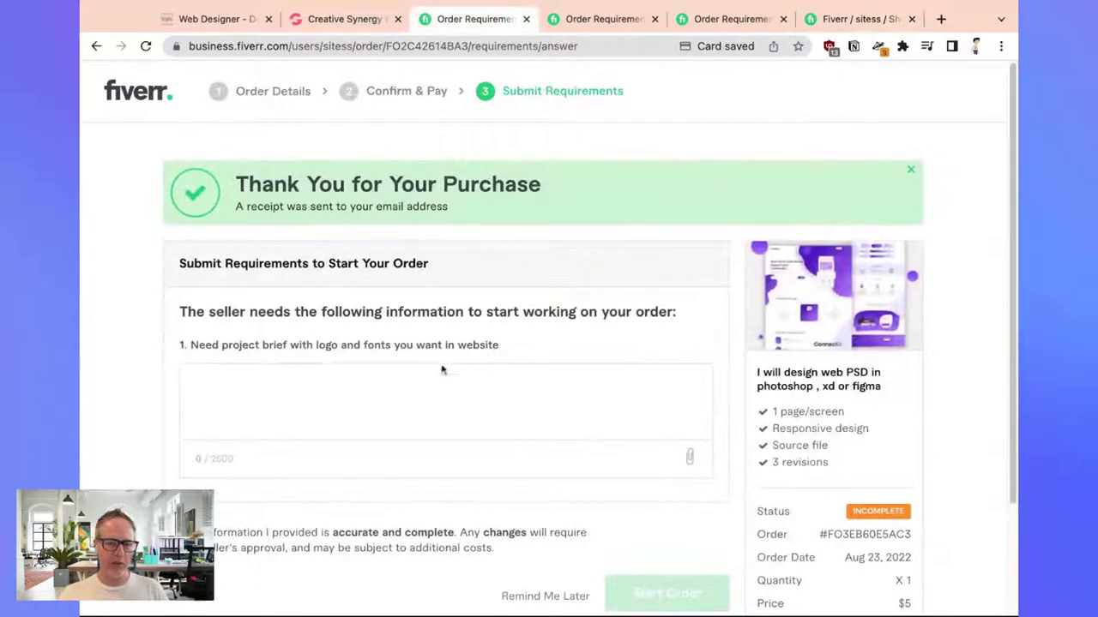
pyautogui.click(370, 392)
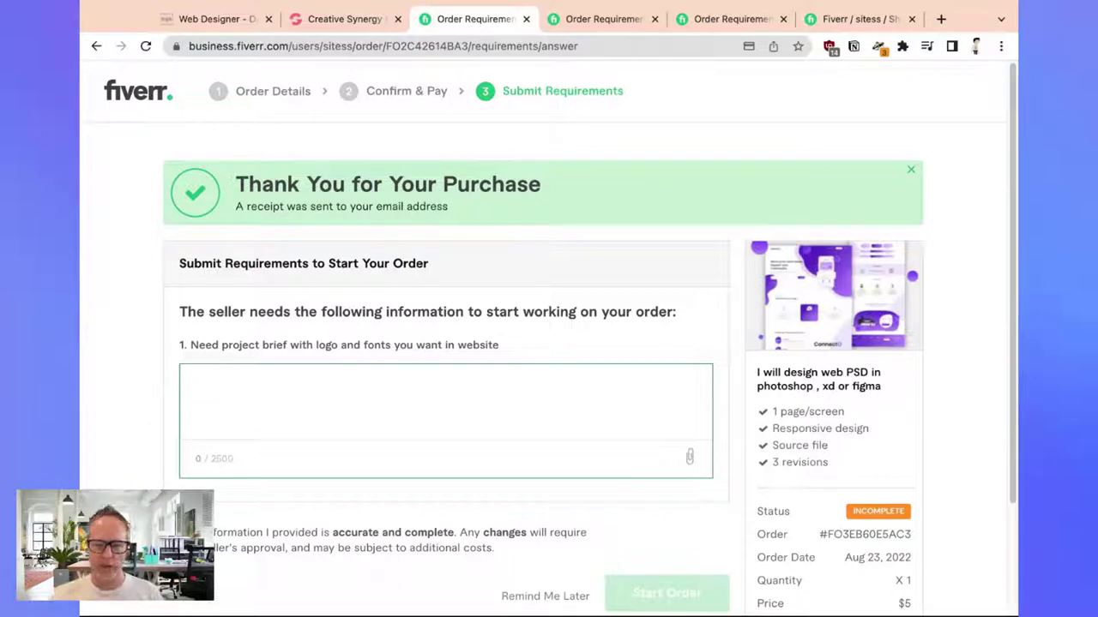
# Step: Select the Creative Synergy Marketing site's web address, then move between it and the requirements form
pyautogui.click(319, 22)
pyautogui.click(318, 39)
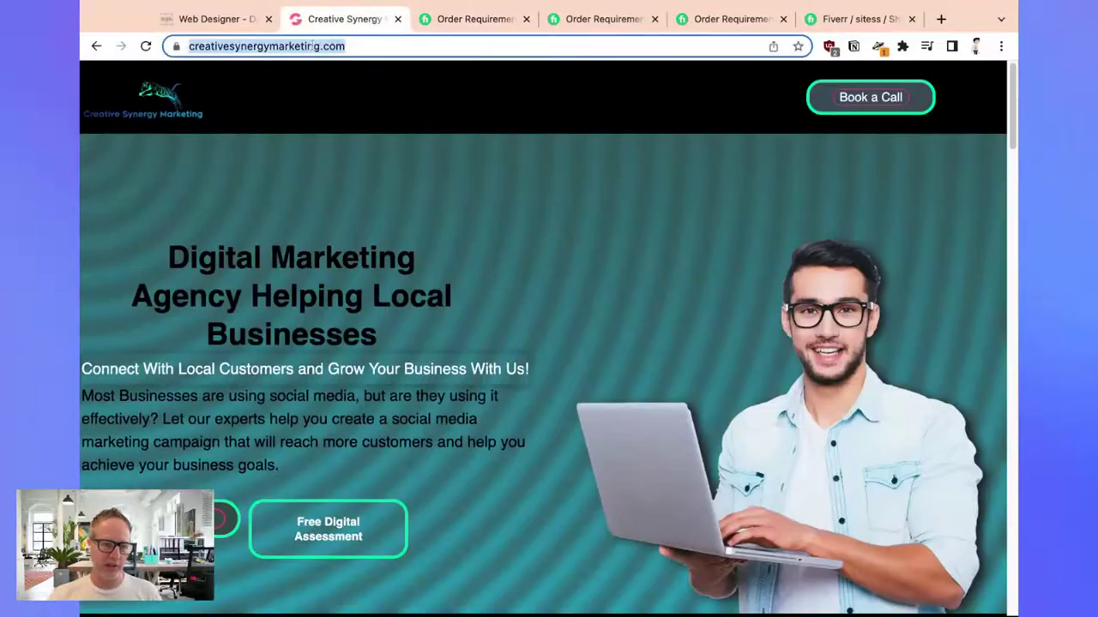
pyautogui.click(454, 21)
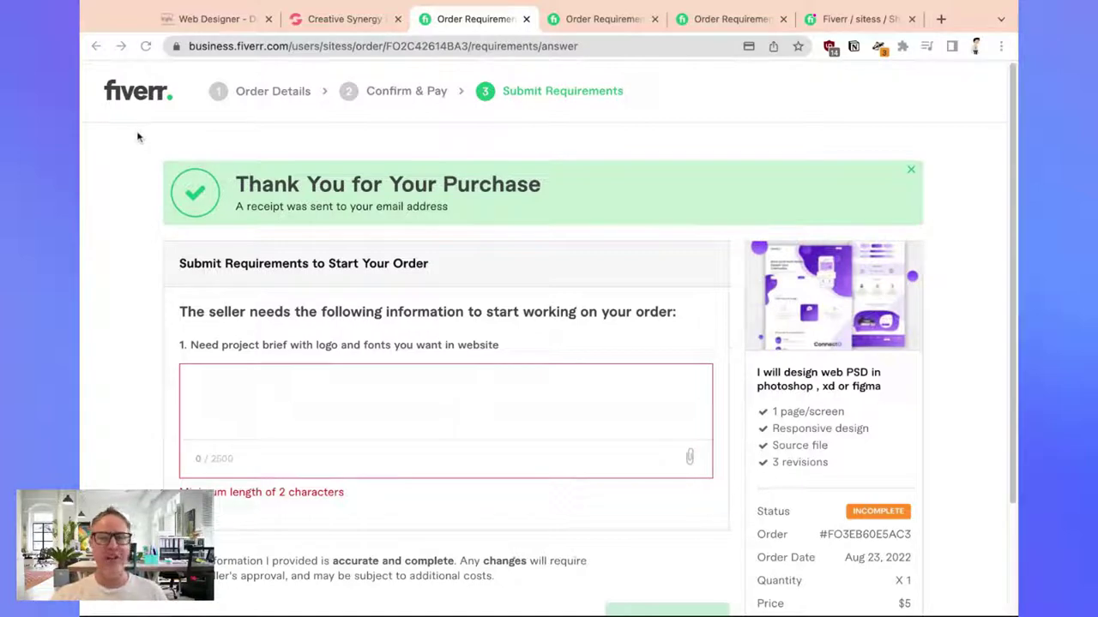
pyautogui.click(351, 21)
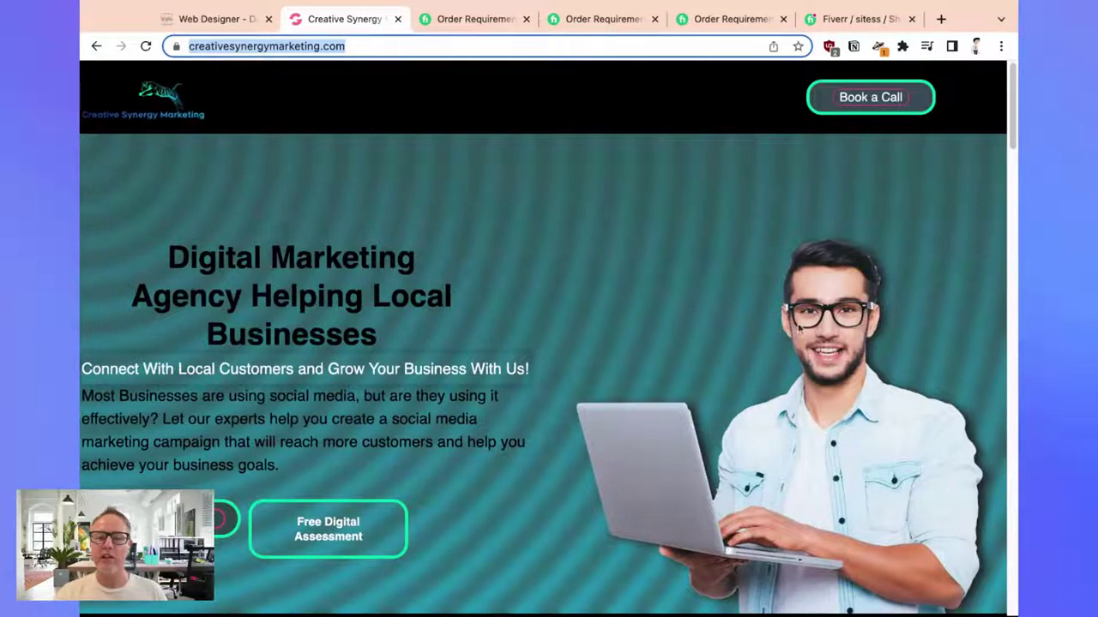
# Step: Select from 'Digital Marketing Agency Helping Local Businesses' through the intro paragraph
pyautogui.doubleClick(111, 262)
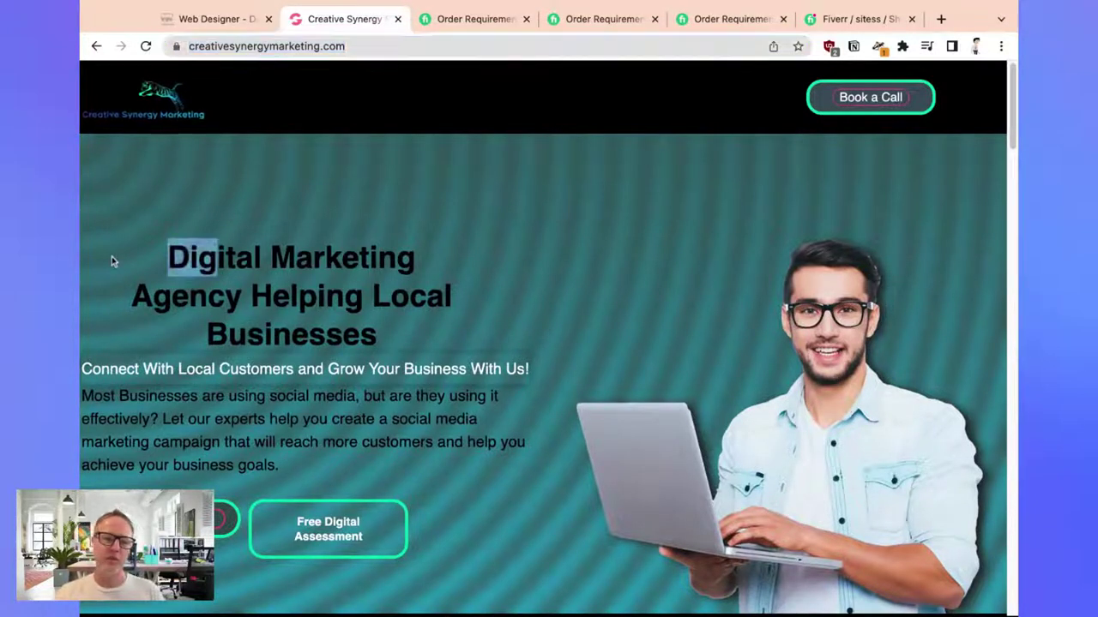
pyautogui.click(112, 258)
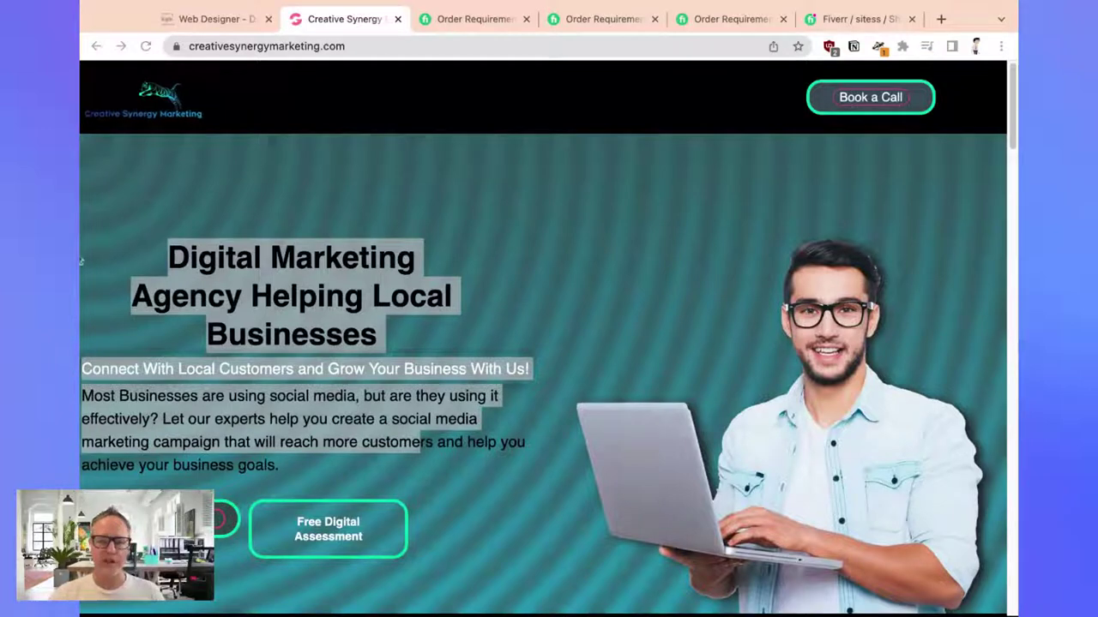
pyautogui.press('super+Tab')
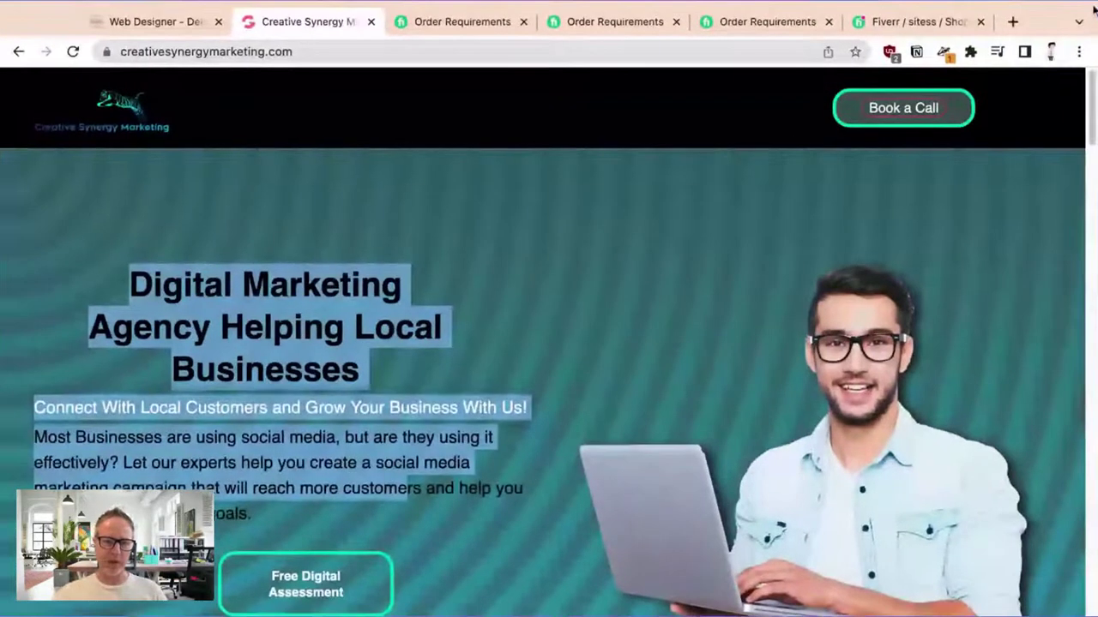
# Step: Write the web PSD brief: a design like the samples, using the Creative Synergy site's layout, text and main picture, with its URL
pyautogui.click(466, 189)
pyautogui.click(442, 32)
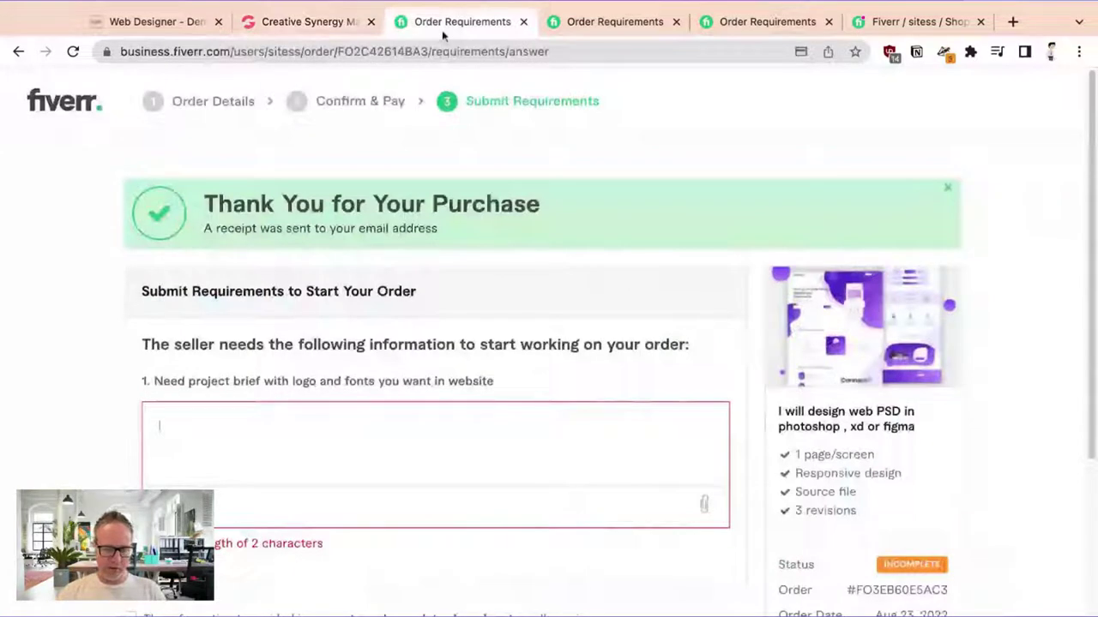
pyautogui.write('Hey I loev your')
pyautogui.press('BackSpace')
pyautogui.press('BackSpace')
pyautogui.press('BackSpace')
pyautogui.press('BackSpace')
pyautogui.press('BackSpace')
pyautogui.press('BackSpace')
pyautogui.press('BackSpace')
pyautogui.press('BackSpace')
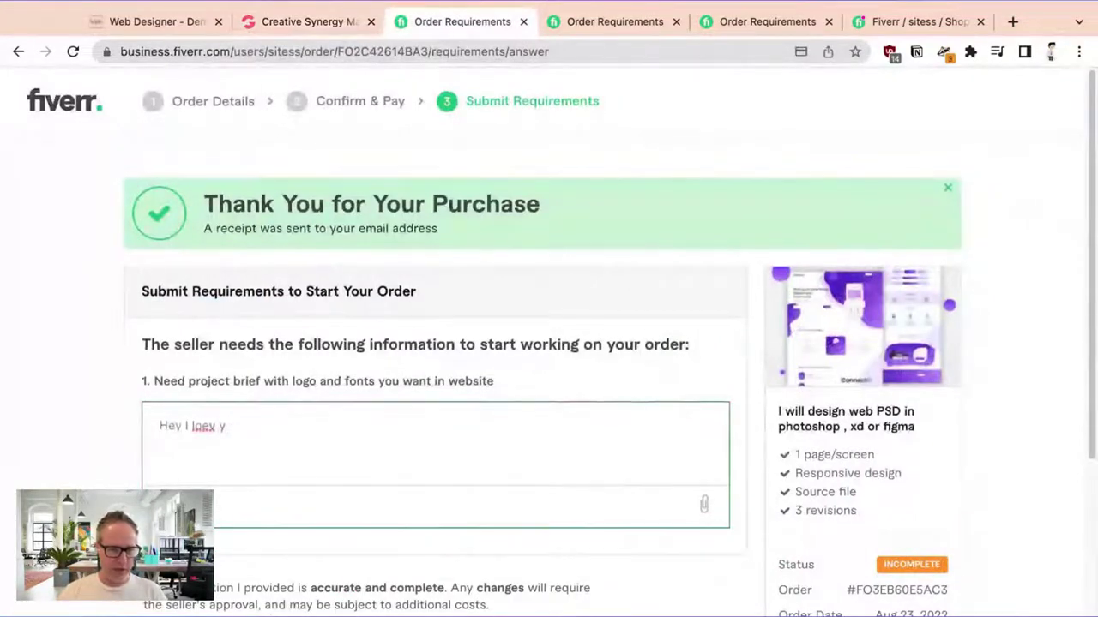
pyautogui.write('ve your samp')
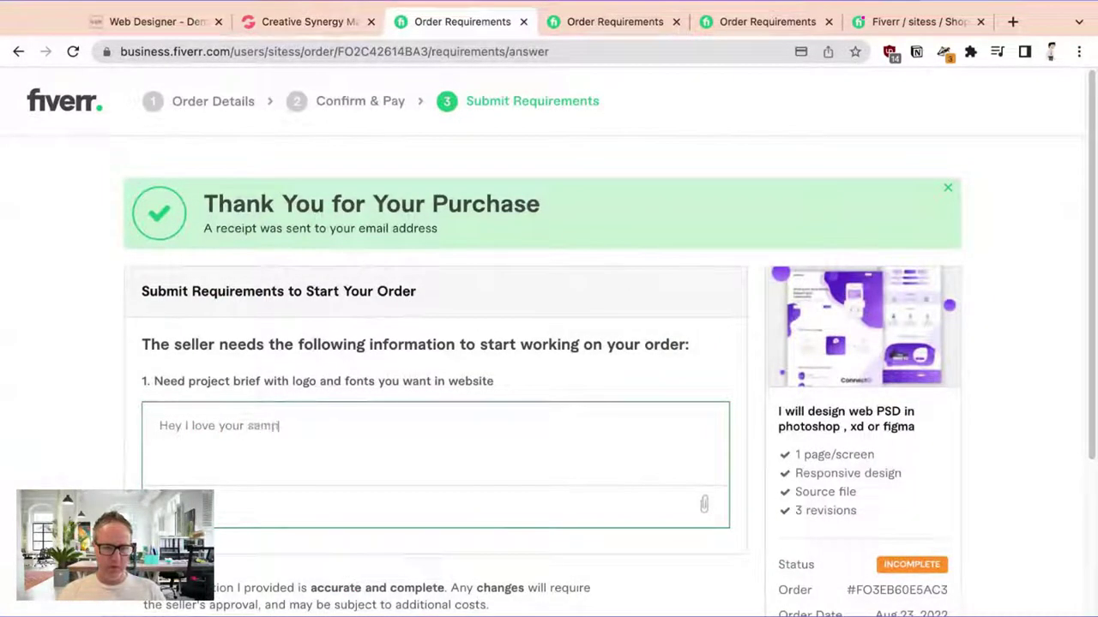
pyautogui.write('le designs. ')
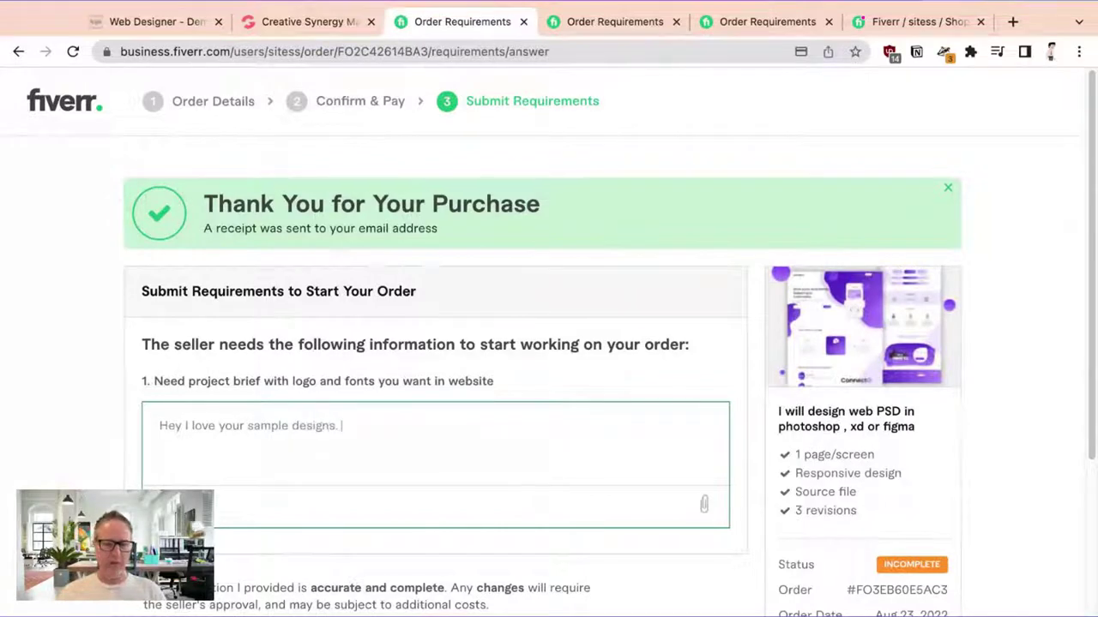
pyautogui.write('Please makllus')
pyautogui.press('BackSpace')
pyautogui.press('BackSpace')
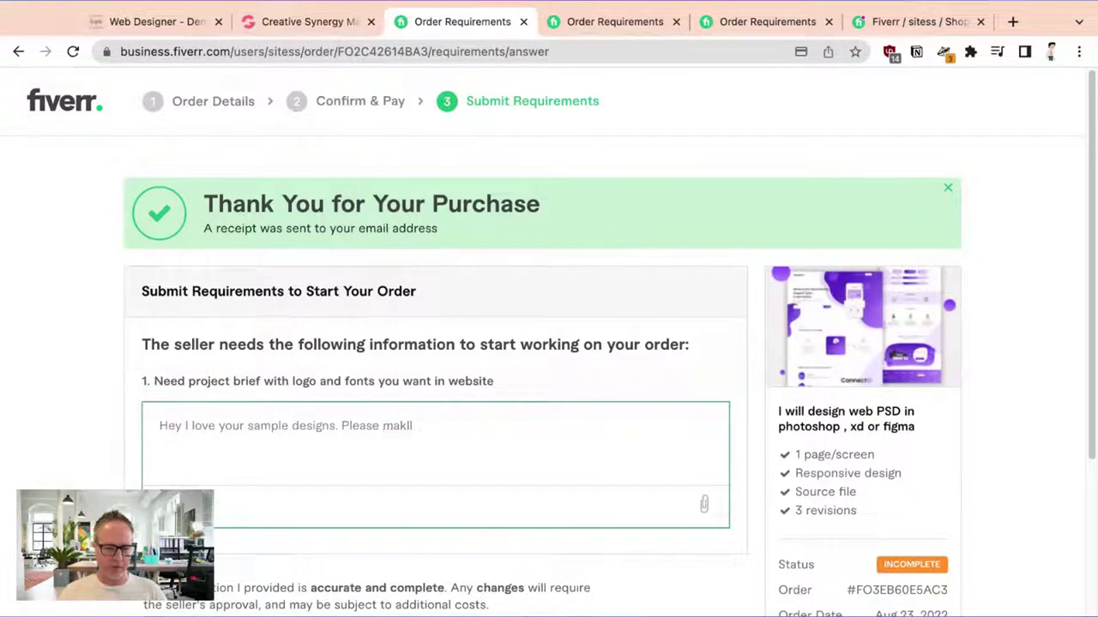
pyautogui.press('BackSpace')
pyautogui.press('BackSpace')
pyautogui.write('e one li')
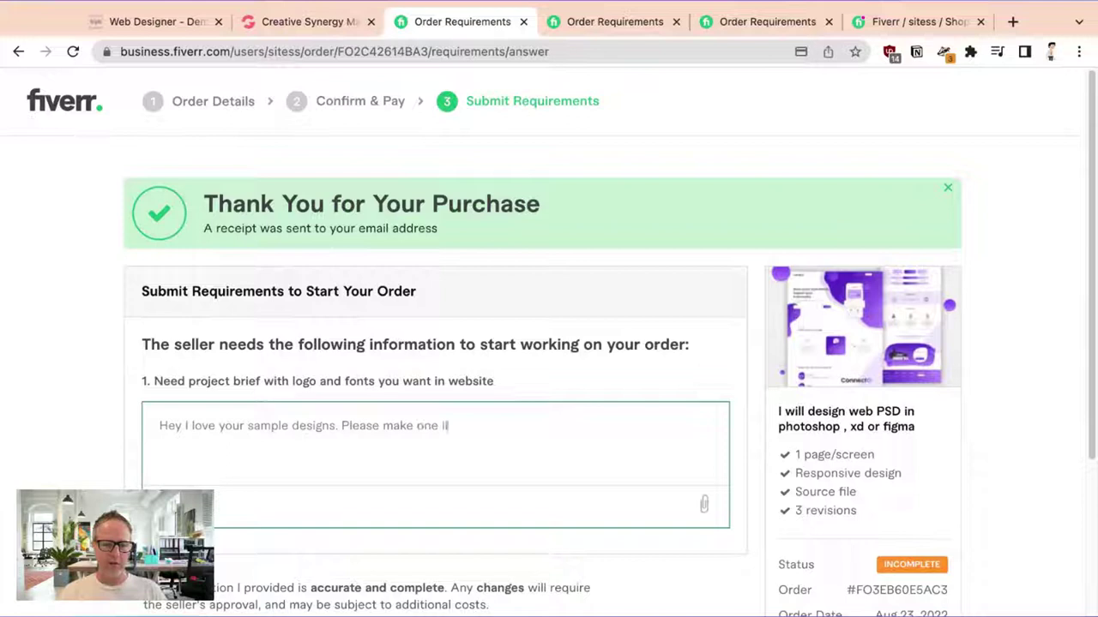
pyautogui.write('n')
pyautogui.write('e your')
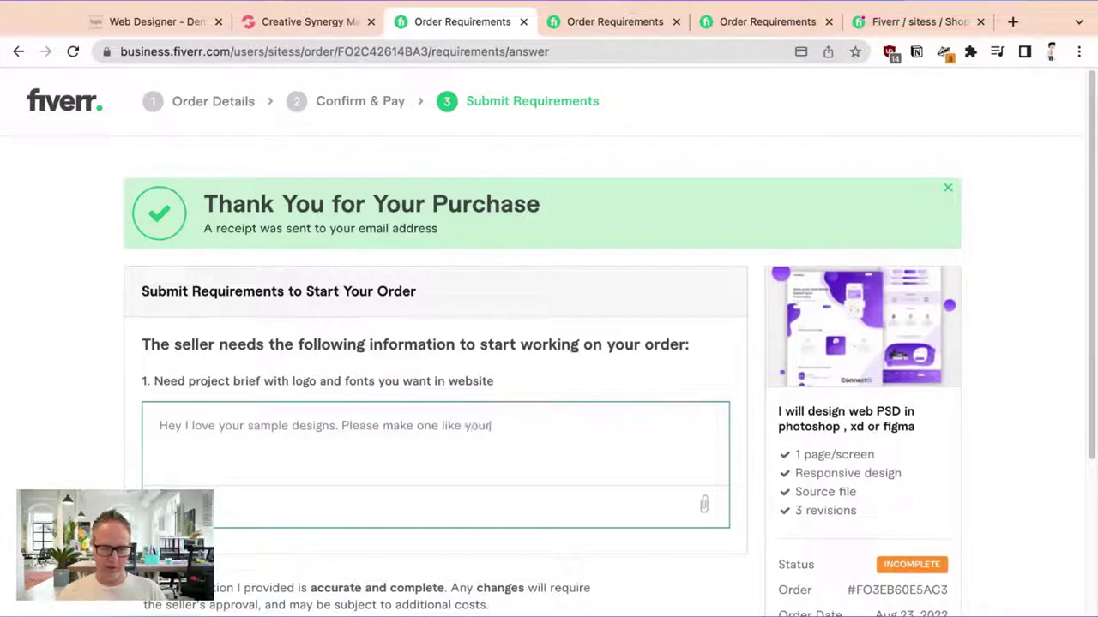
pyautogui.write(' samples bu')
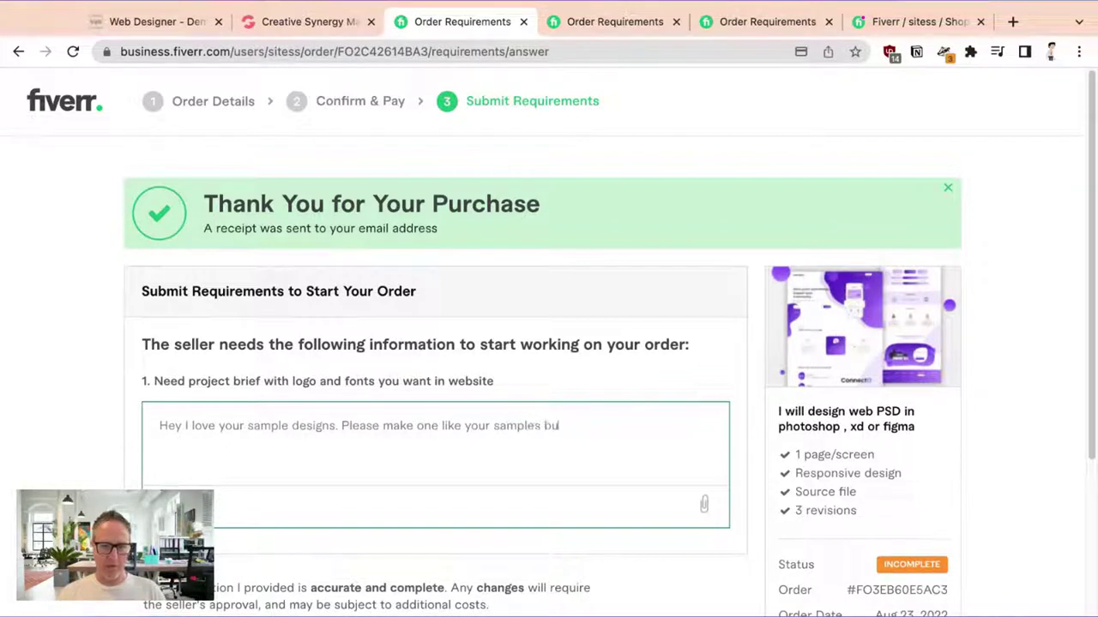
pyautogui.write('t with this ')
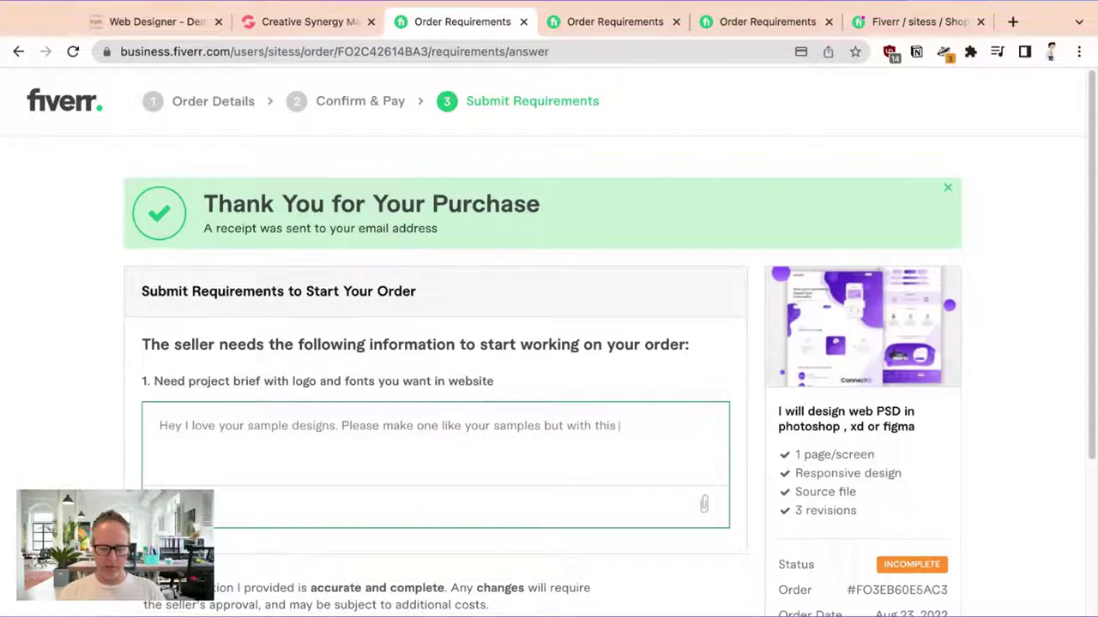
pyautogui.write('layout and tex')
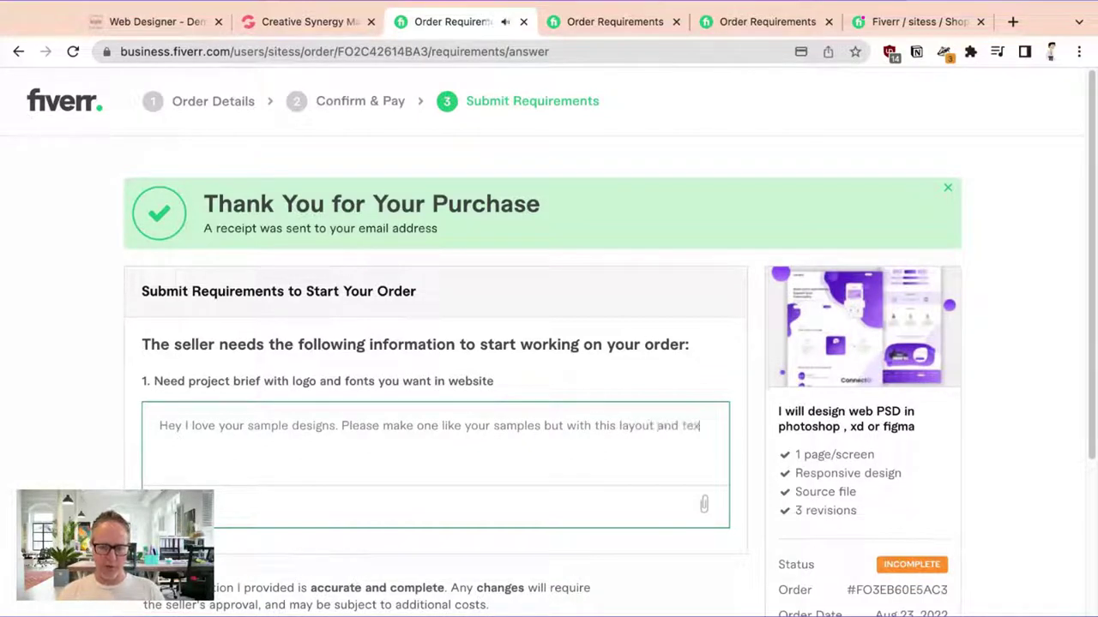
pyautogui.write('t and the picure')
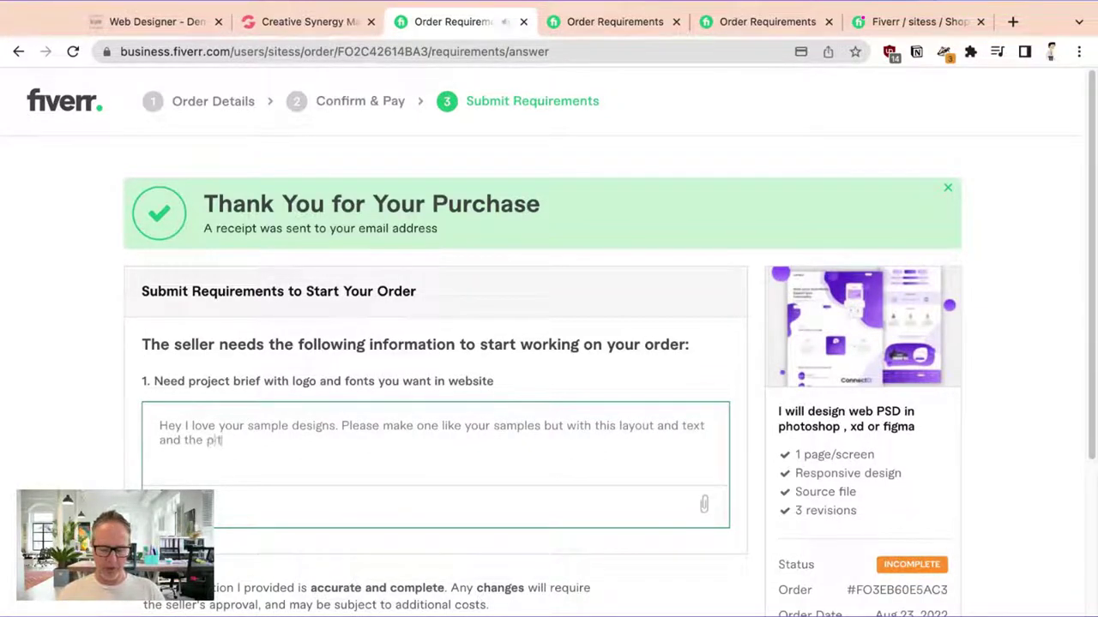
pyautogui.press('BackSpace')
pyautogui.press('BackSpace')
pyautogui.press('BackSpace')
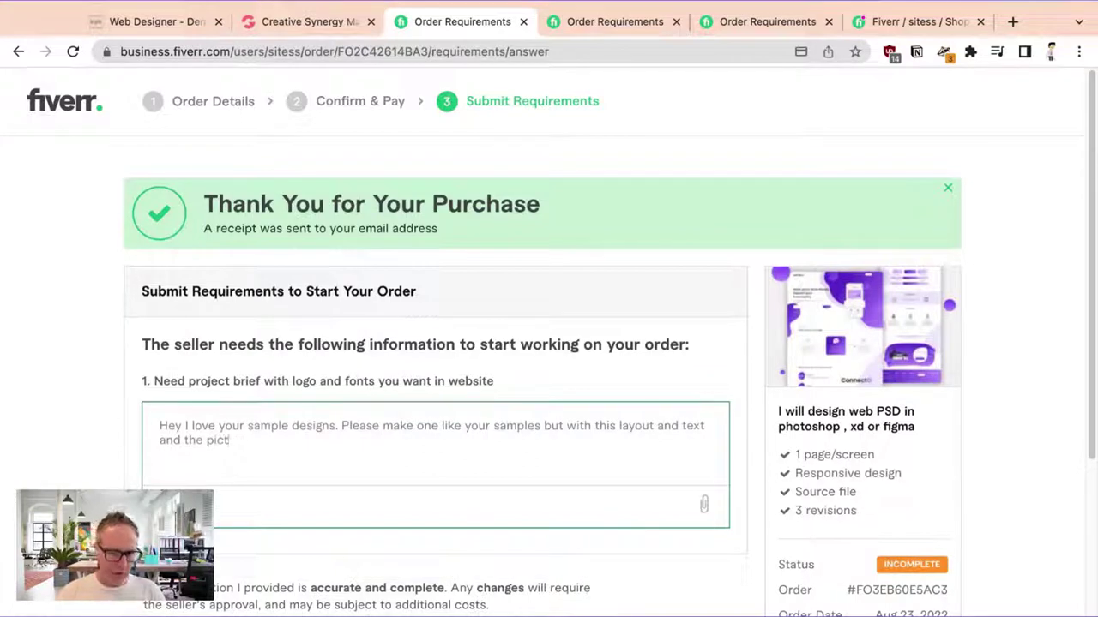
pyautogui.write('ture of the main')
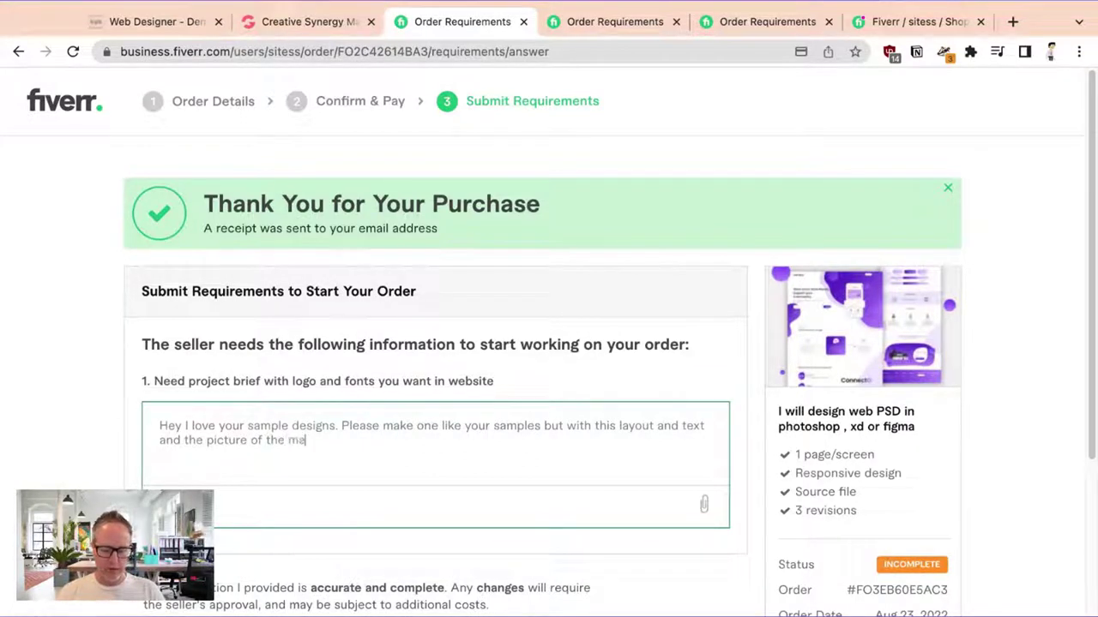
pyautogui.press('super+v')
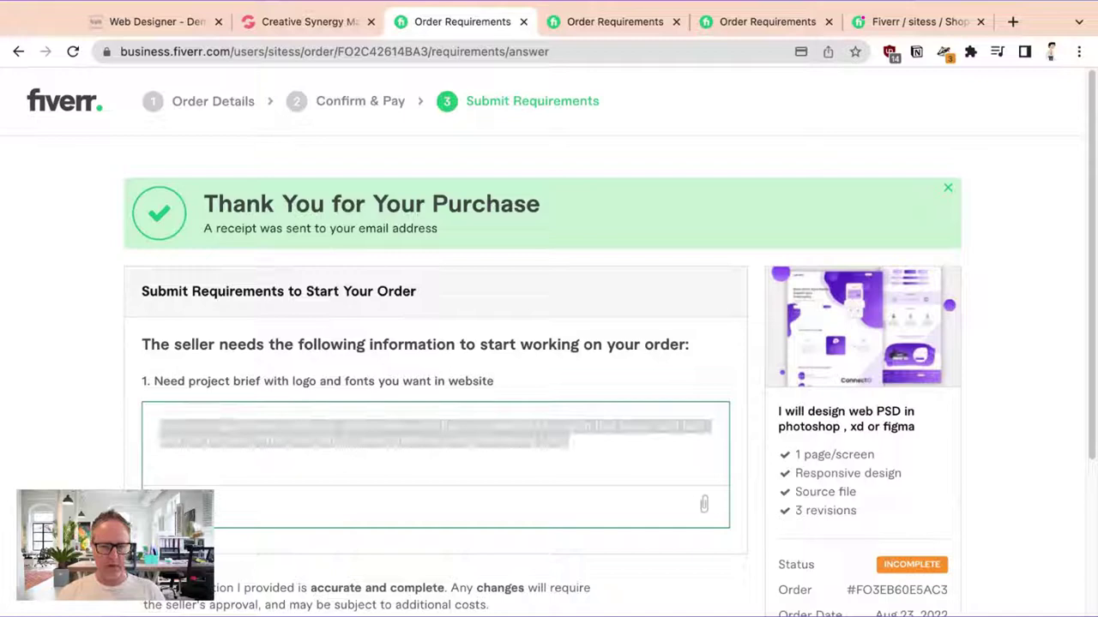
# Step: Confirm the information is accurate and complete, and start the web PSD order
pyautogui.scroll(-5, 703, 360)
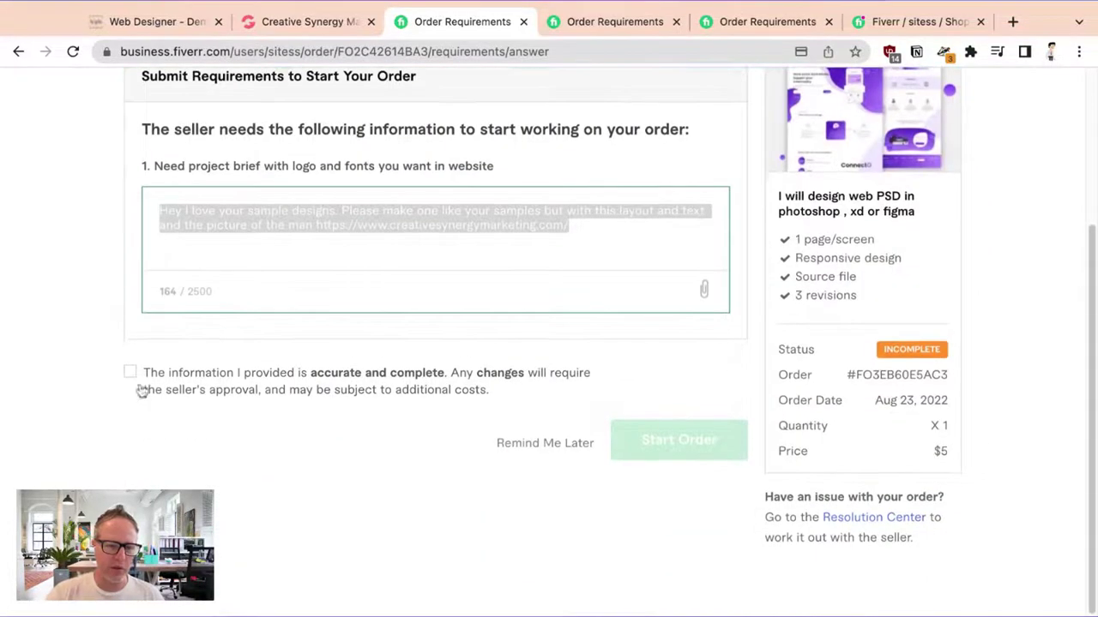
pyautogui.click(142, 390)
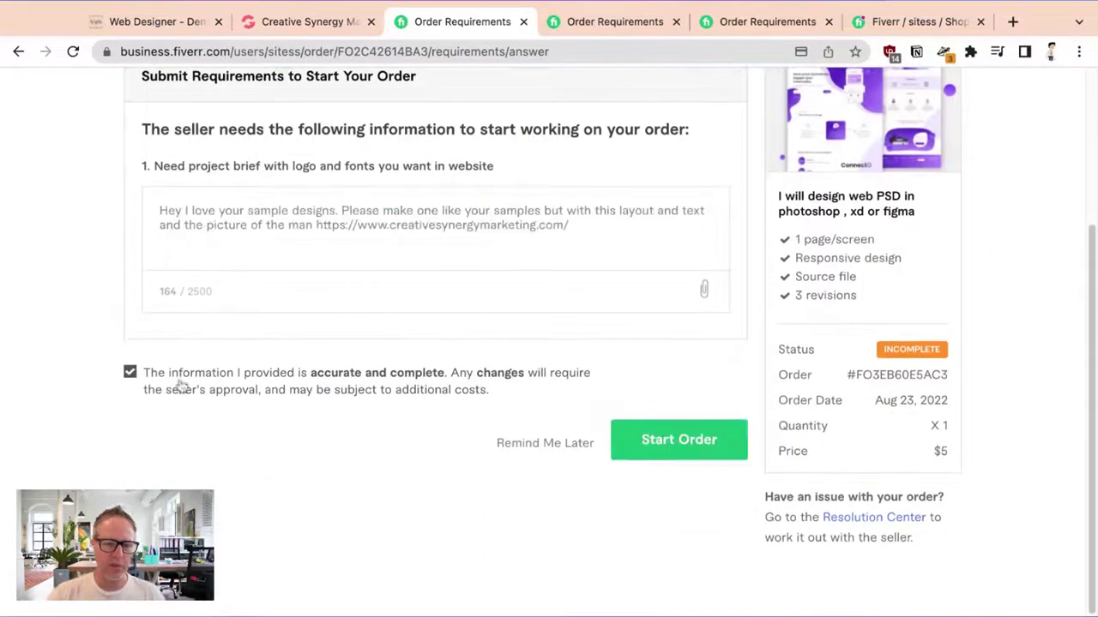
pyautogui.click(649, 441)
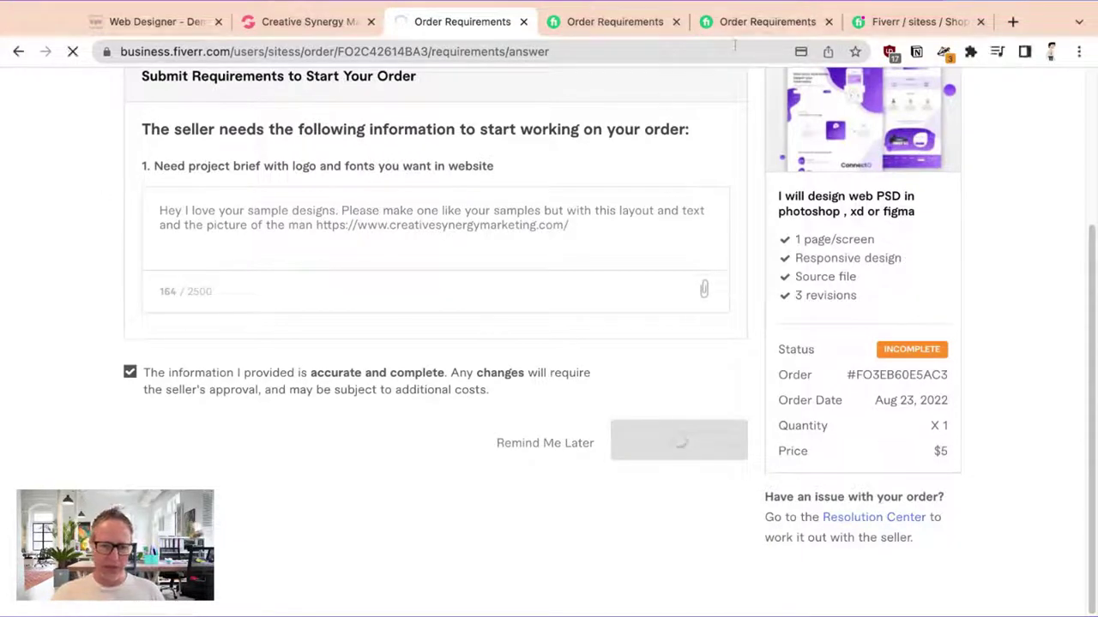
# Step: Paste the same brief into the web UI order, confirm it is accurate, and start it
pyautogui.click(617, 21)
pyautogui.scroll(-3, 426, 346)
pyautogui.click(394, 344)
pyautogui.write('Hey I love your sample designs. Please make one like your samples but with this layout and text and the picture of the man https://www.creativesynergymarketing.com/')
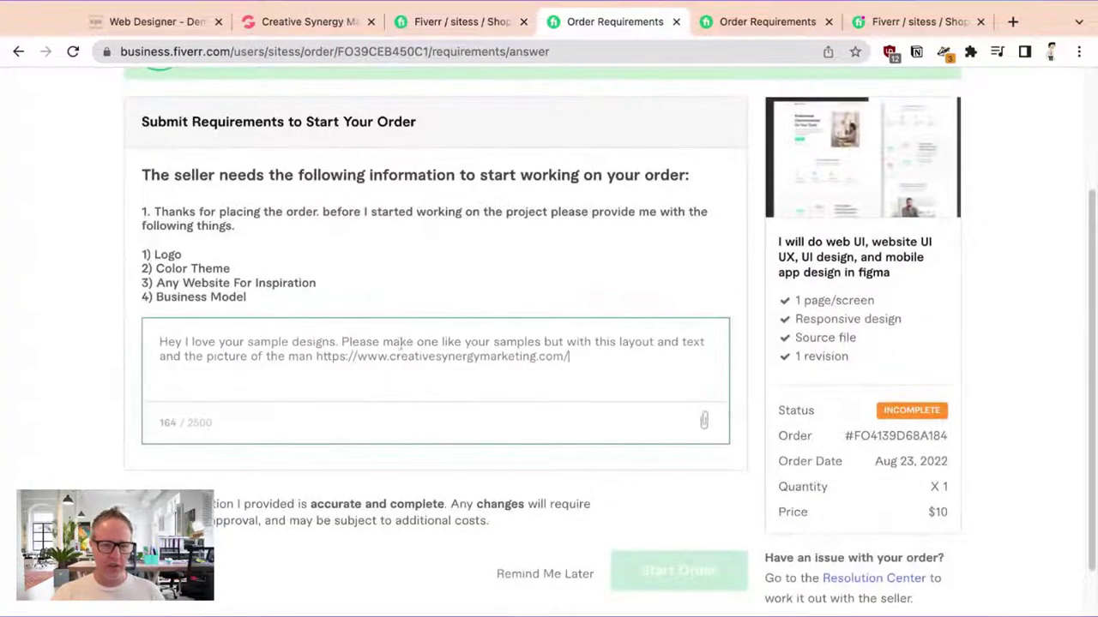
pyautogui.click(453, 520)
pyautogui.click(642, 573)
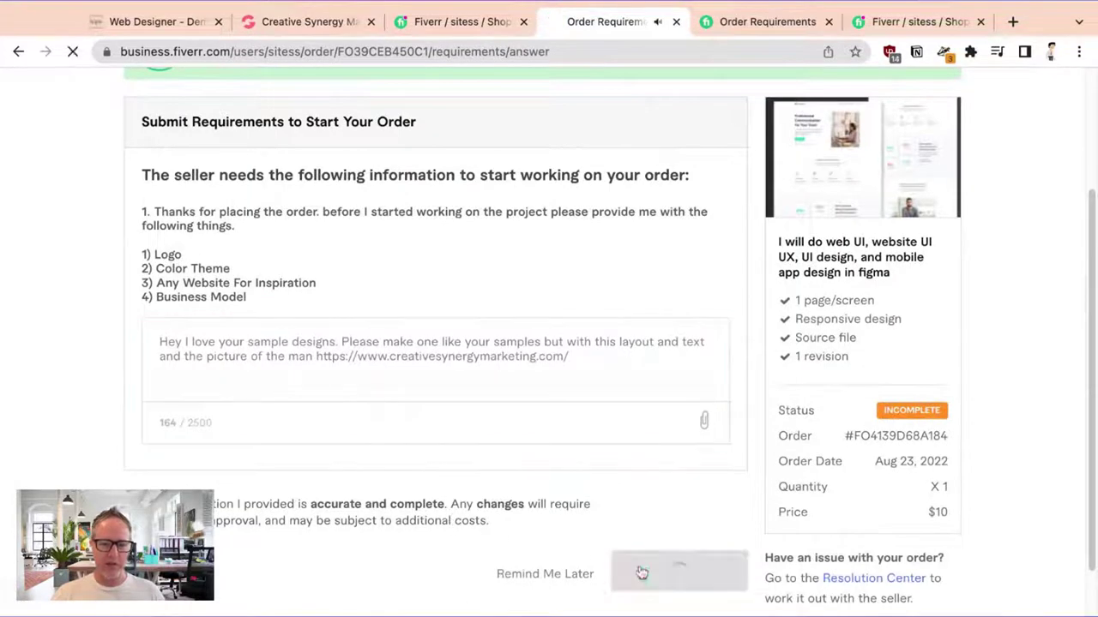
# Step: Paste the brief into the landing page order's brand graphics and inspiration boxes, confirm, and start it
pyautogui.click(738, 23)
pyautogui.click(414, 405)
pyautogui.write('Hey I love your sample designs. Please make one like your samples but with this layout and text and the picture of the man https://www.creativesynergymarketing.com/')
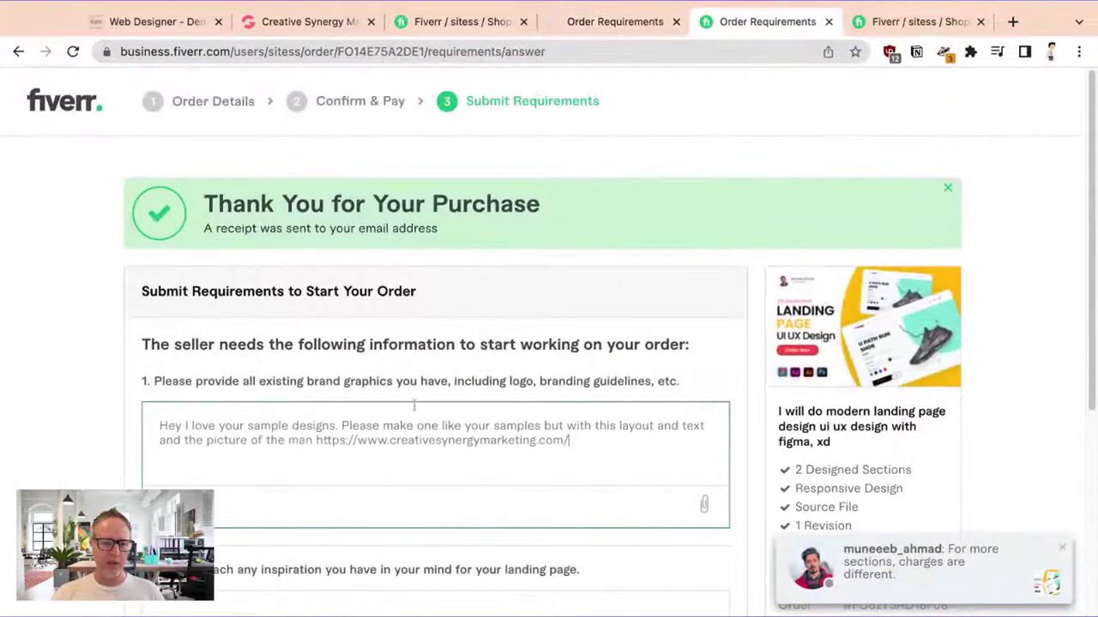
pyautogui.scroll(-4, 415, 405)
pyautogui.click(472, 310)
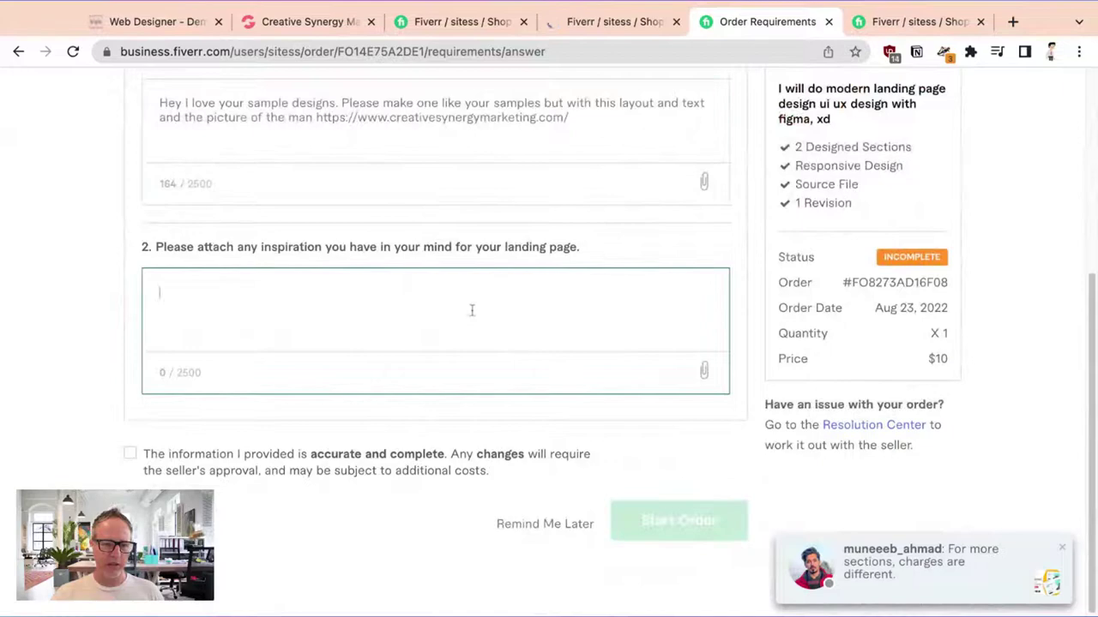
pyautogui.write('Hey I love your sample designs. Please make one like your samples but with this layout and text and the picture of the man https://www.creativesynergymarketing.com/')
pyautogui.click(278, 475)
pyautogui.click(666, 536)
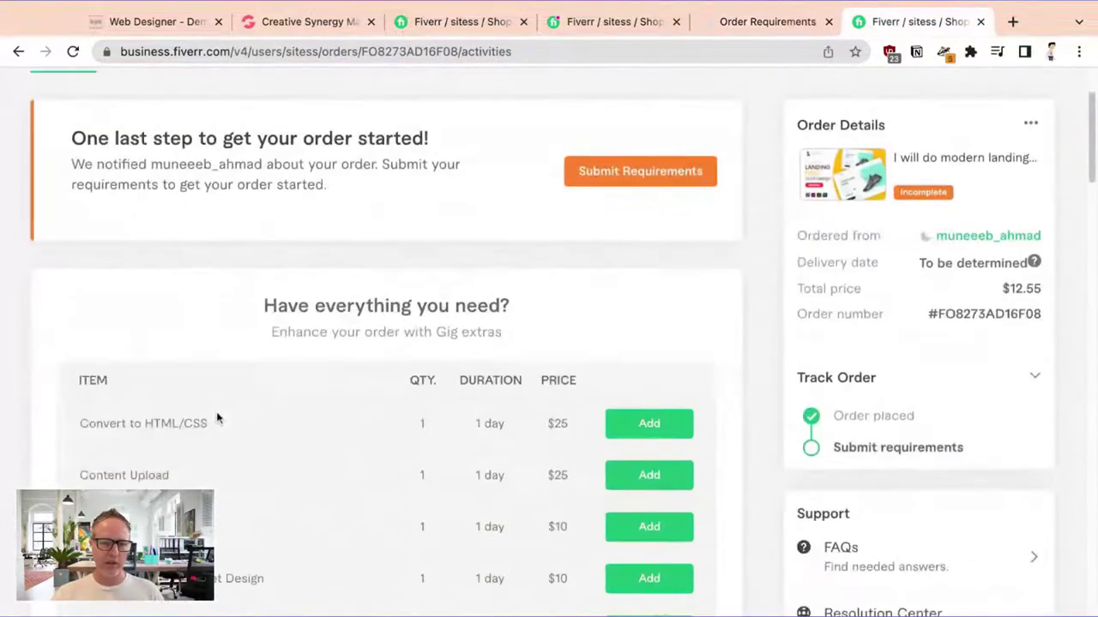
# Step: Submit the $12.55 landing page order's requirements and verify it is In Progress, due Aug 24, 11:45 AM
pyautogui.scroll(2, 217, 417)
pyautogui.click(691, 297)
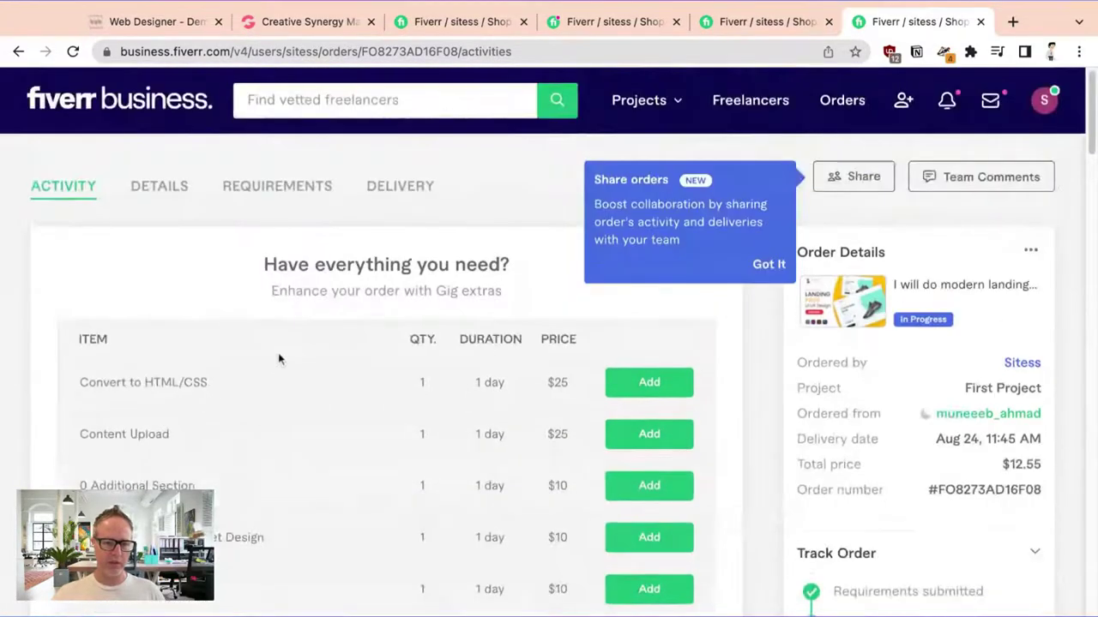
pyautogui.click(148, 189)
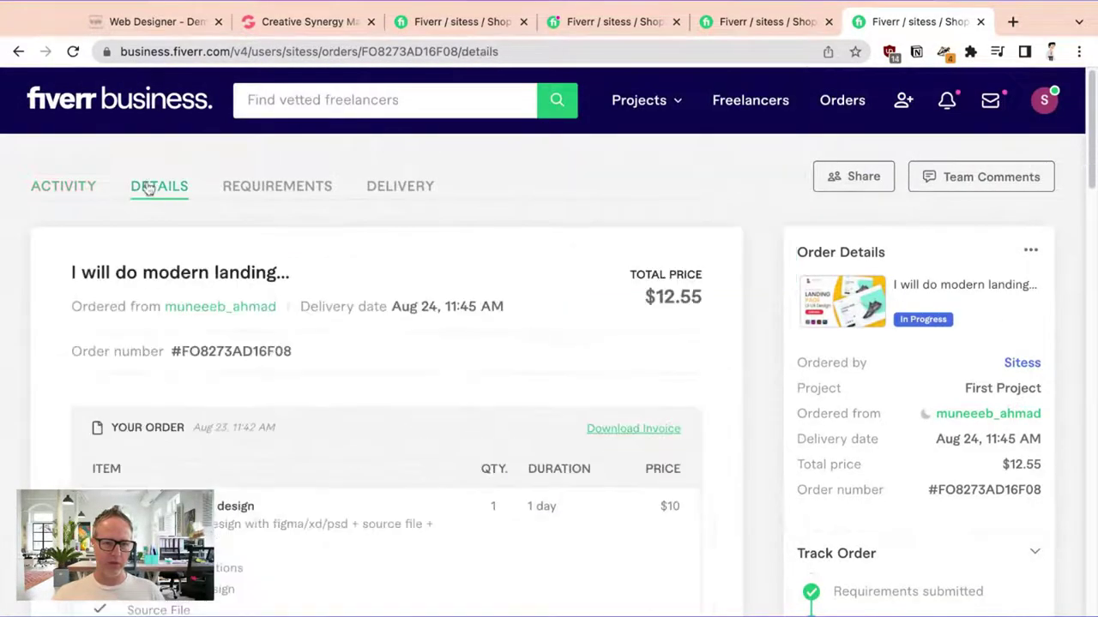
pyautogui.scroll(-7, 411, 299)
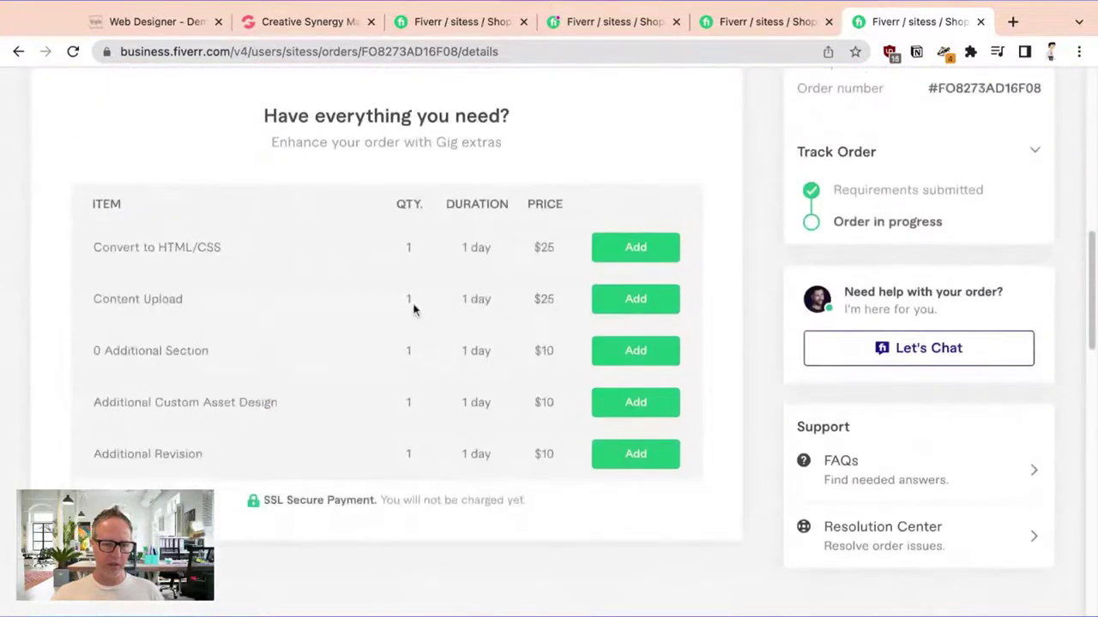
pyautogui.scroll(7, 412, 298)
pyautogui.click(88, 189)
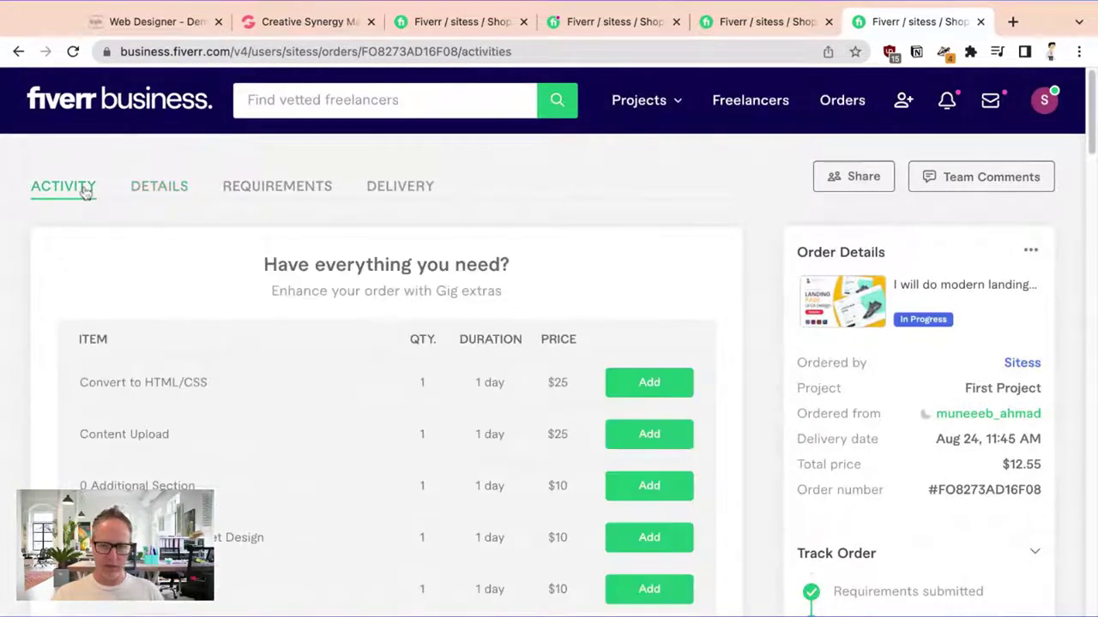
pyautogui.click(176, 197)
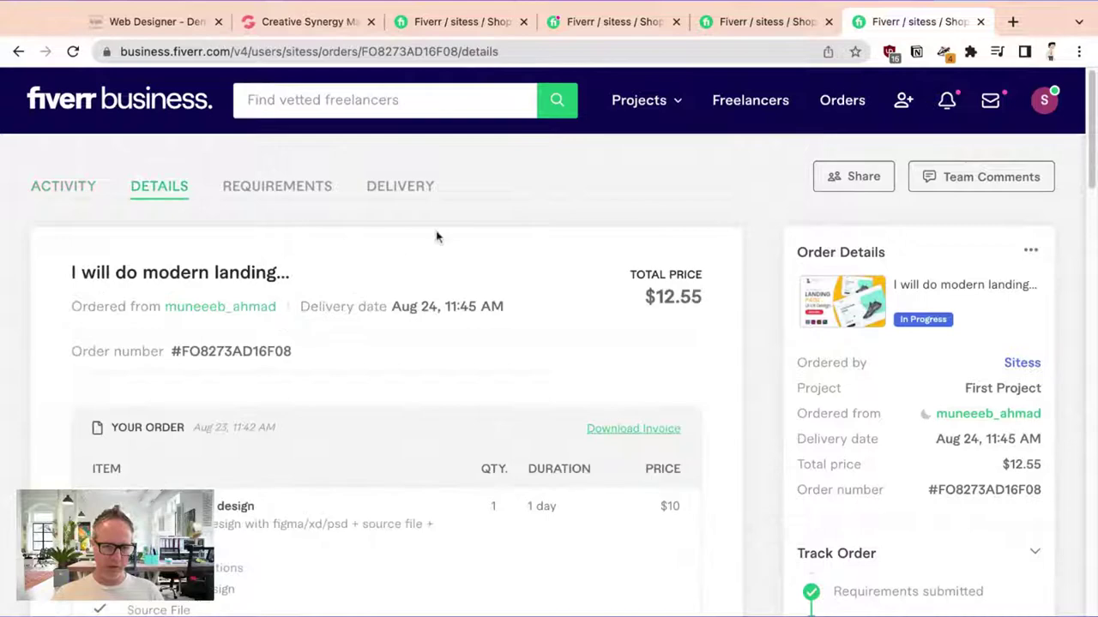
pyautogui.scroll(-4, 452, 303)
pyautogui.scroll(5, 452, 303)
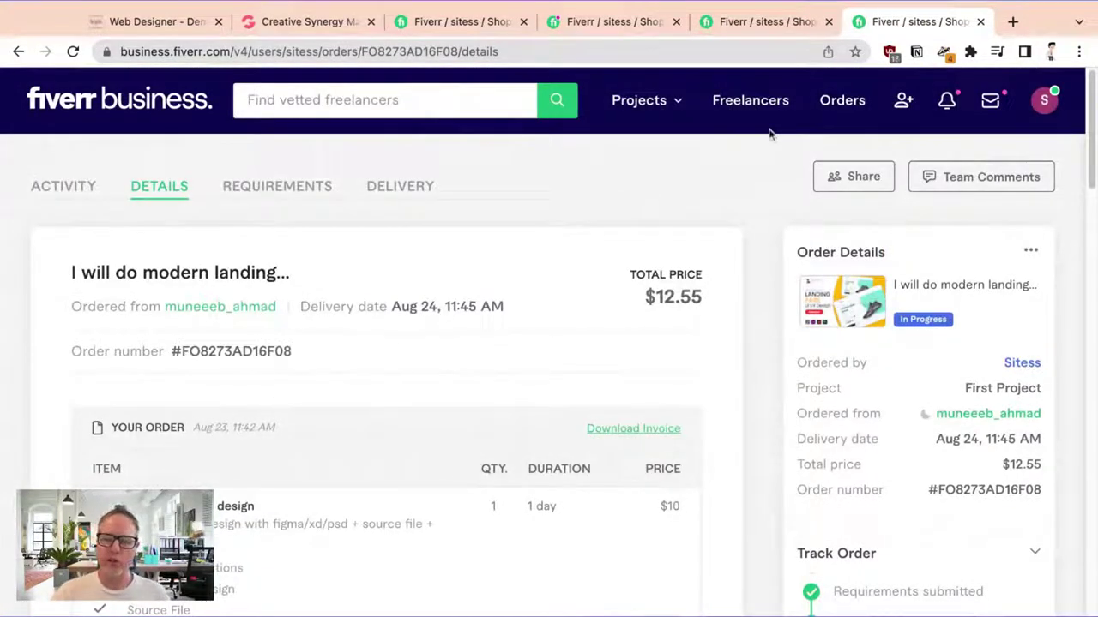
# Step: Close the 'Get and give feedback' announcement on the web PSD order, then go to the web UI order
pyautogui.click(449, 28)
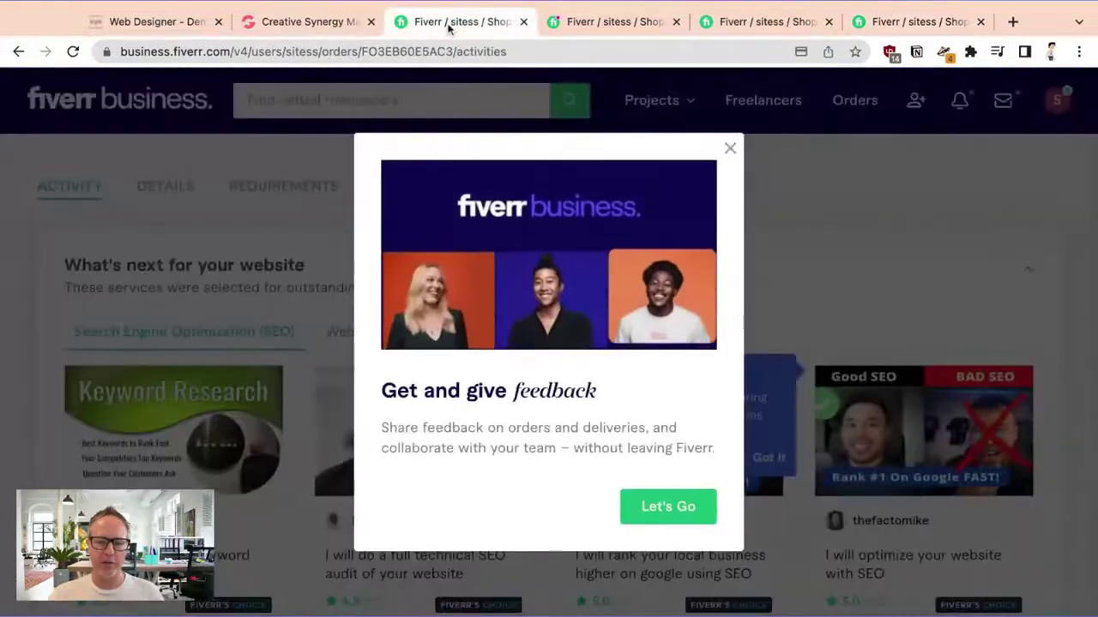
pyautogui.click(729, 149)
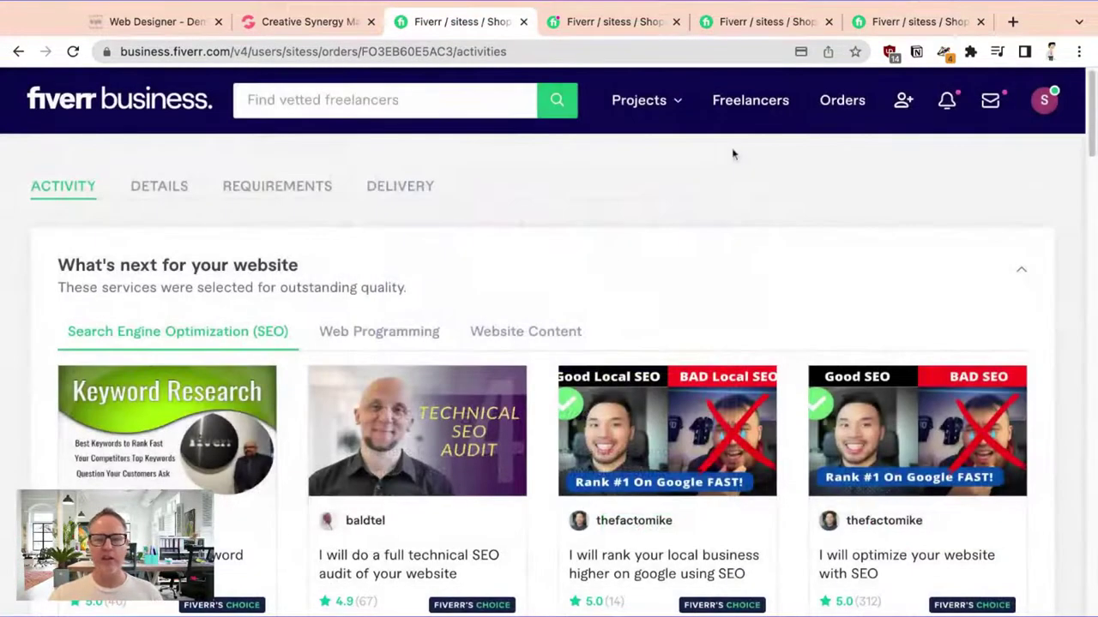
pyautogui.click(629, 28)
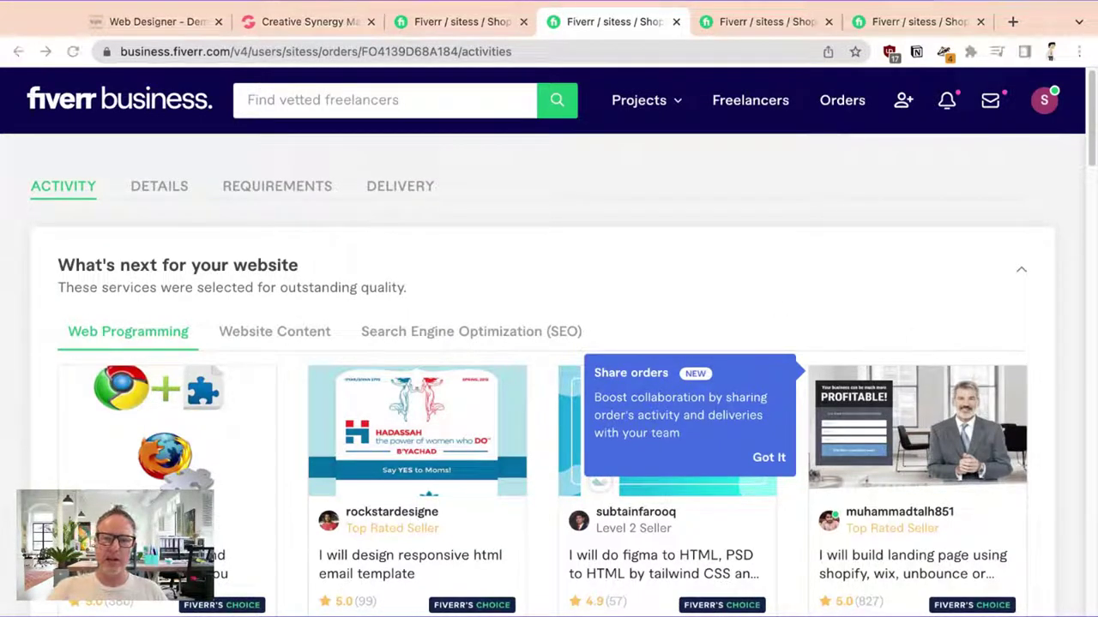
pyautogui.click(203, 242)
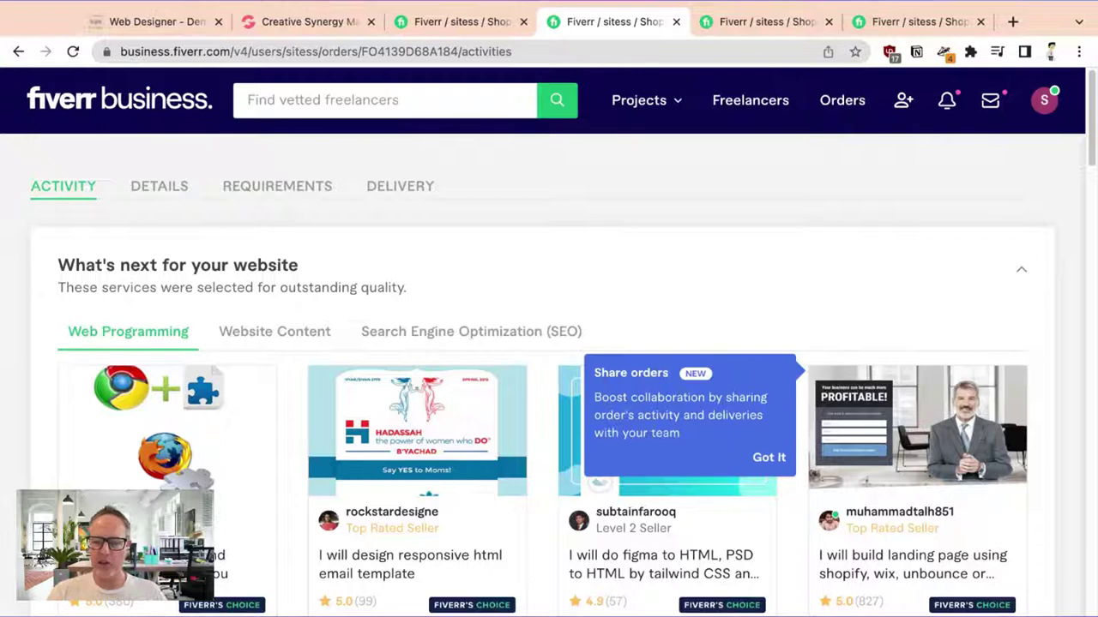